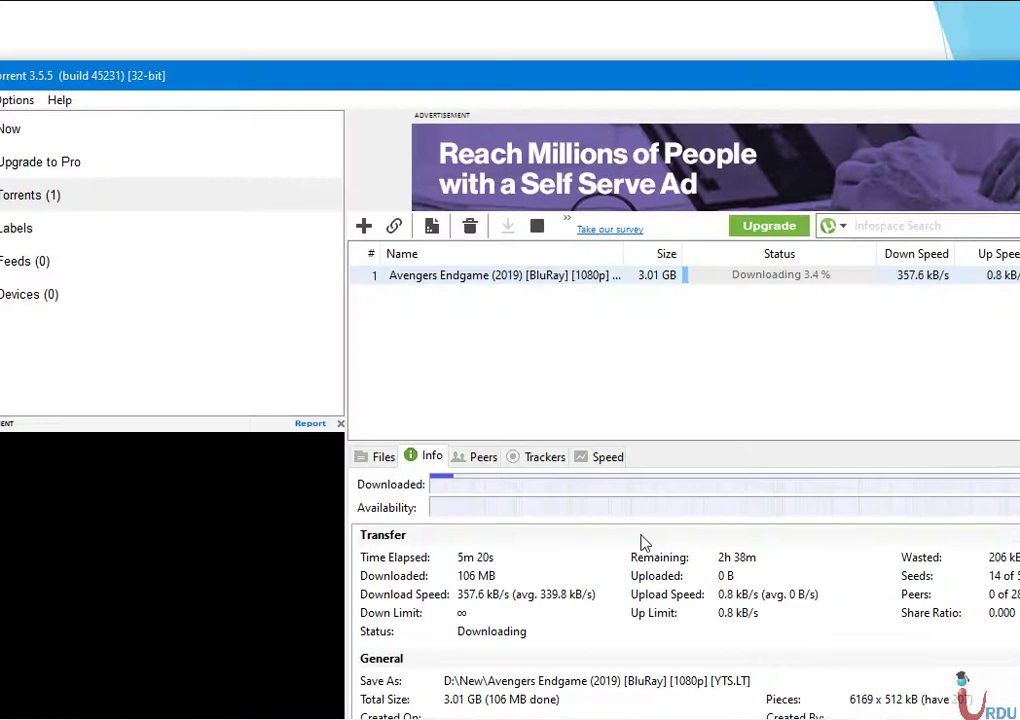
Reposition and widen the µTorrent window, narrow the Name column to check the torrent's download speed, and minimize the window
{"action": "left_click_drag", "start_coordinate": [215, 71], "coordinate": [380, 96]}
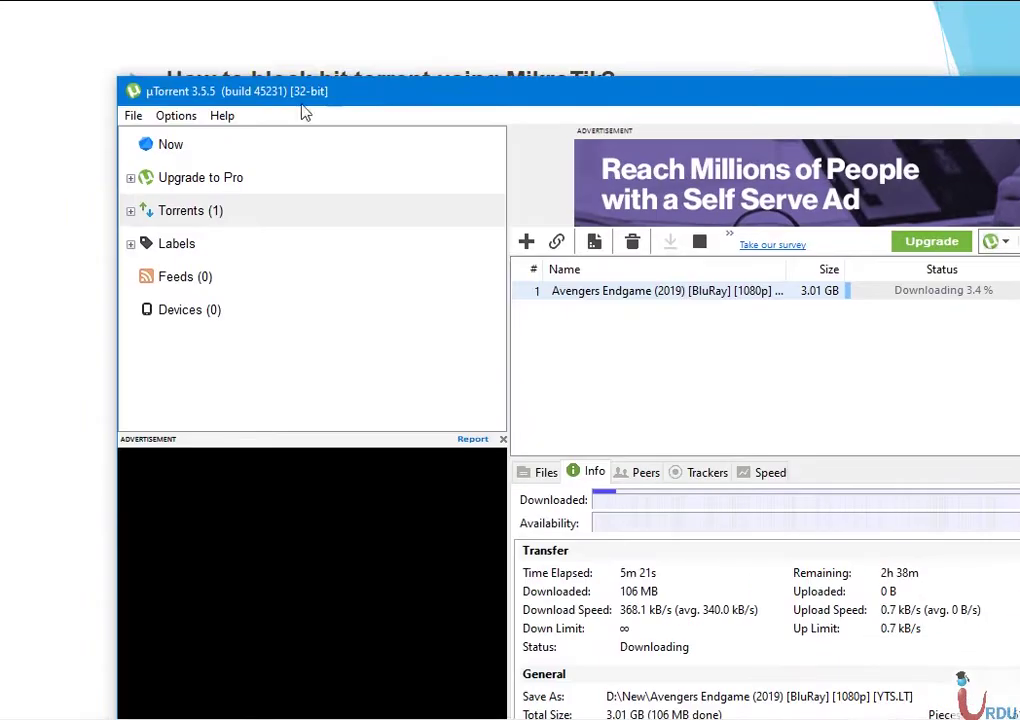
{"action": "left_click_drag", "start_coordinate": [187, 107], "coordinate": [470, 143]}
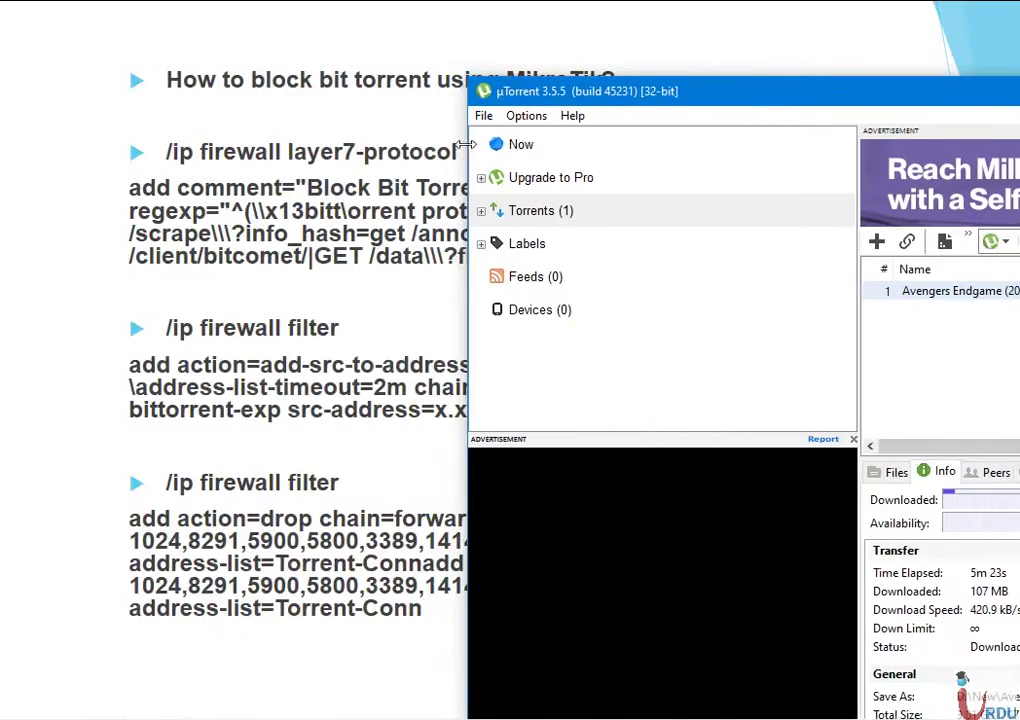
{"action": "left_click_drag", "start_coordinate": [705, 100], "coordinate": [224, 90]}
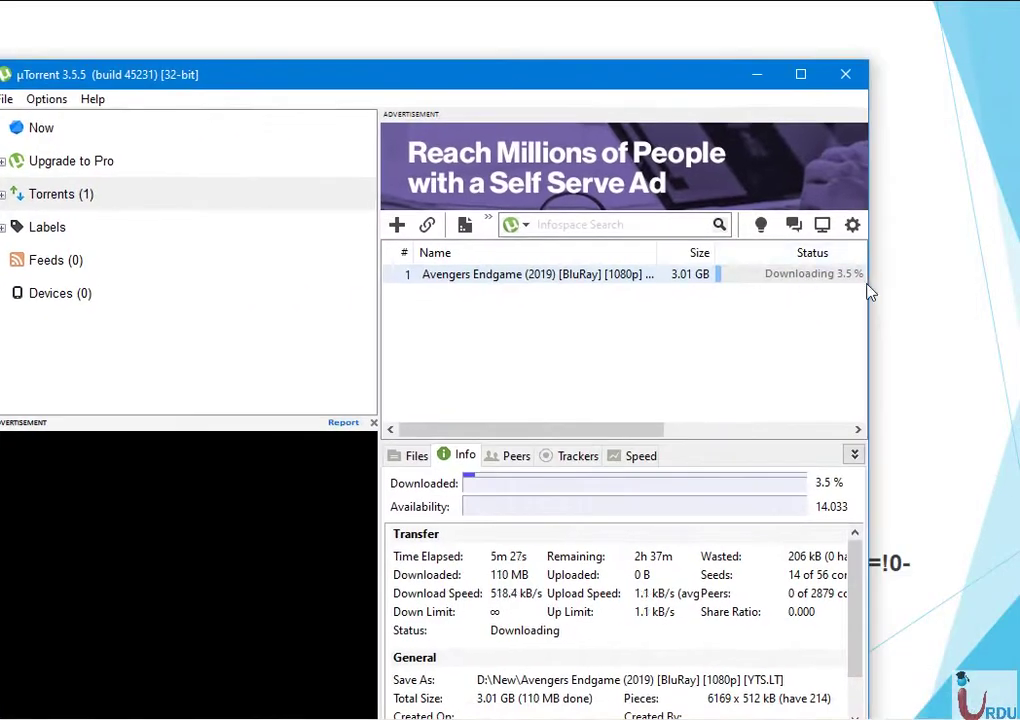
{"action": "left_click_drag", "start_coordinate": [866, 283], "coordinate": [983, 275]}
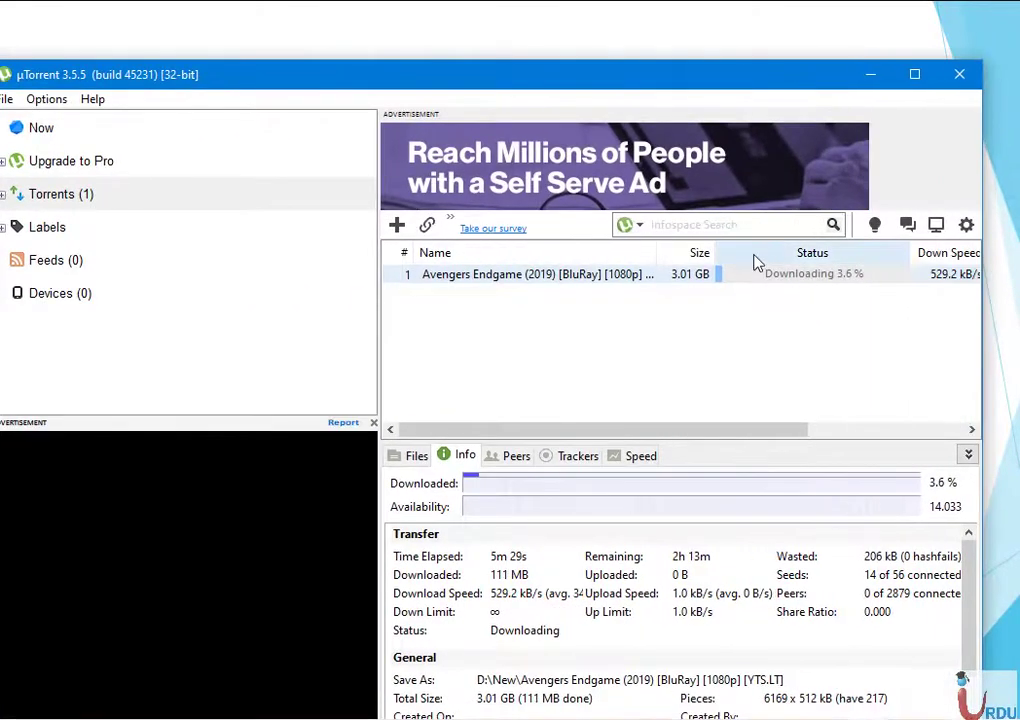
{"action": "left_click_drag", "start_coordinate": [658, 251], "coordinate": [546, 253]}
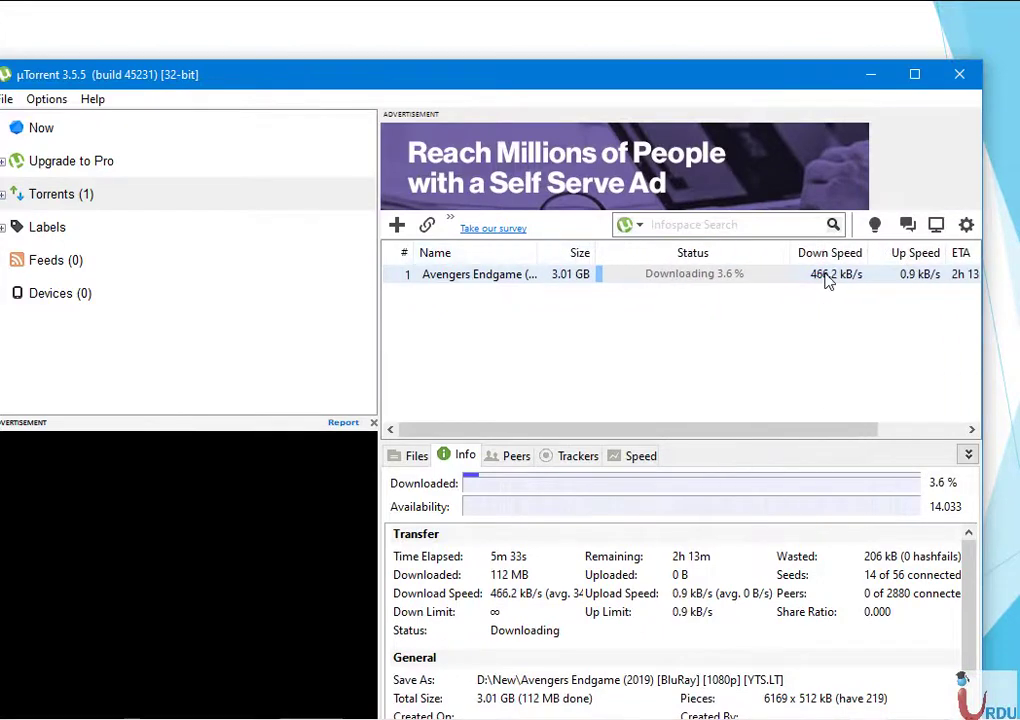
{"action": "left_click", "coordinate": [870, 74]}
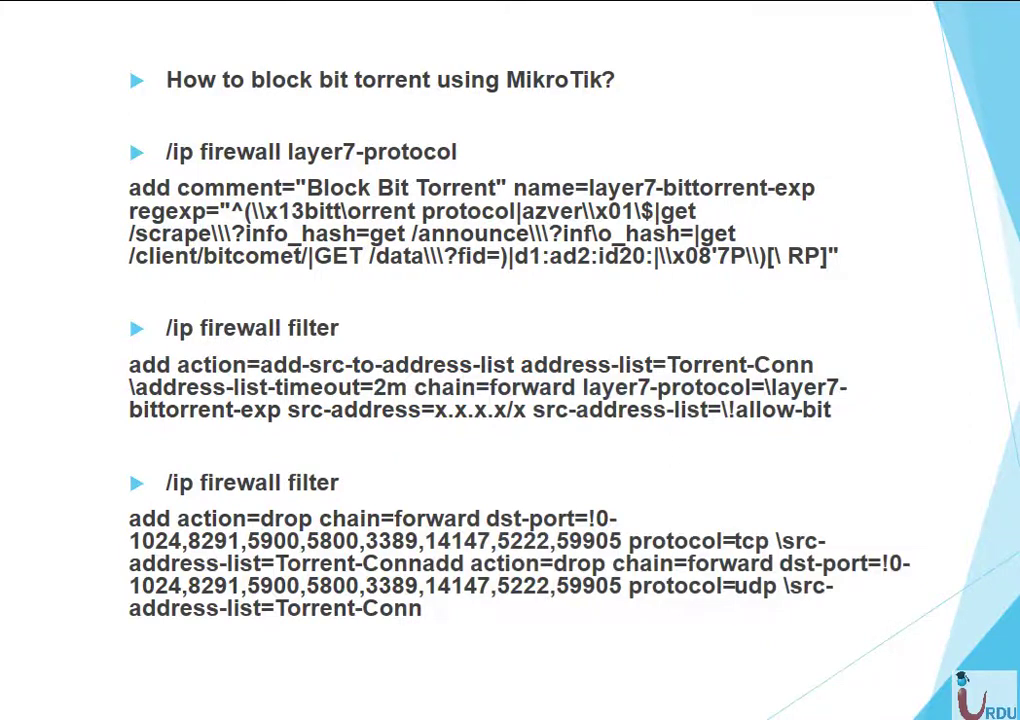
{"action": "key", "text": "alt+Tab"}
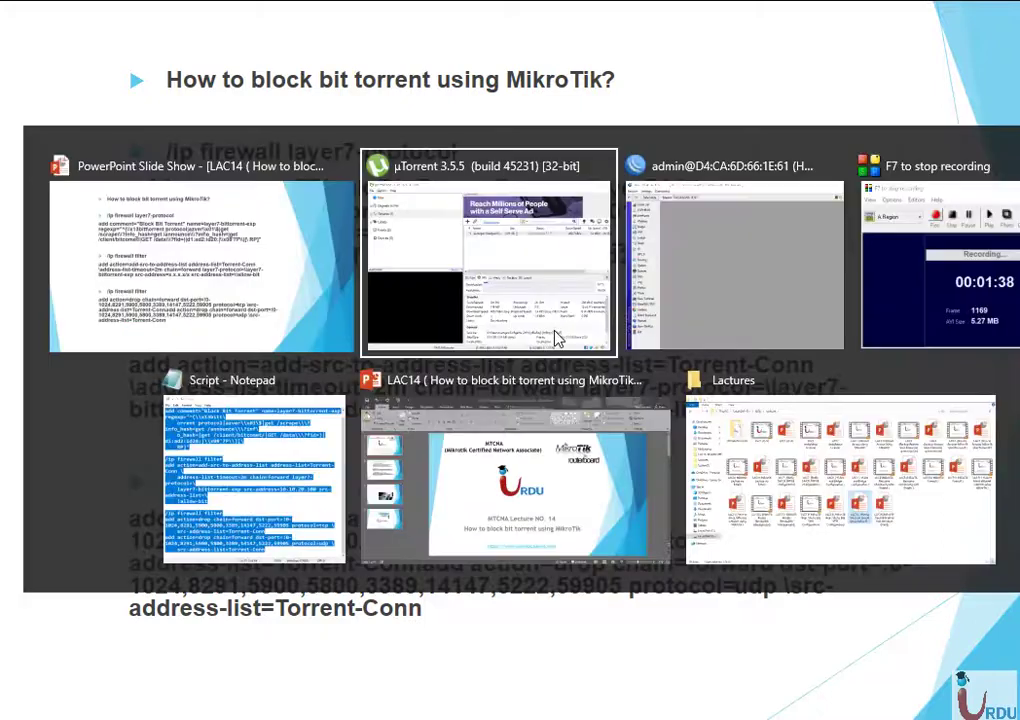
{"action": "left_click", "coordinate": [557, 337]}
{"action": "key", "text": "alt+Tab"}
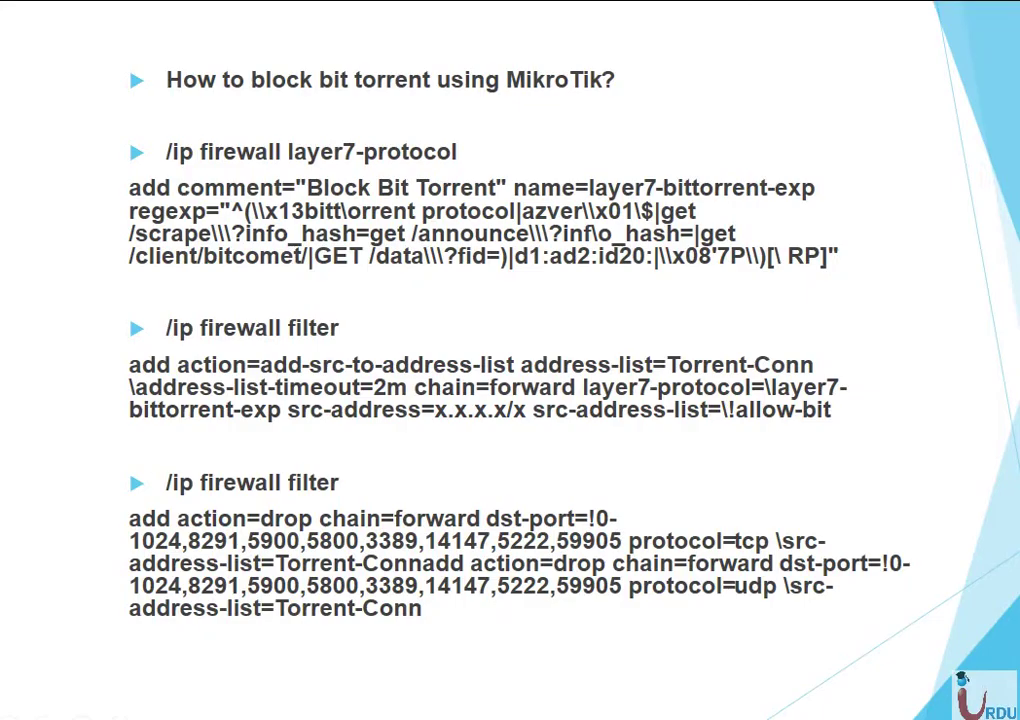
Advance the slide show to the Lab Time slide
{"action": "key", "text": "Right"}
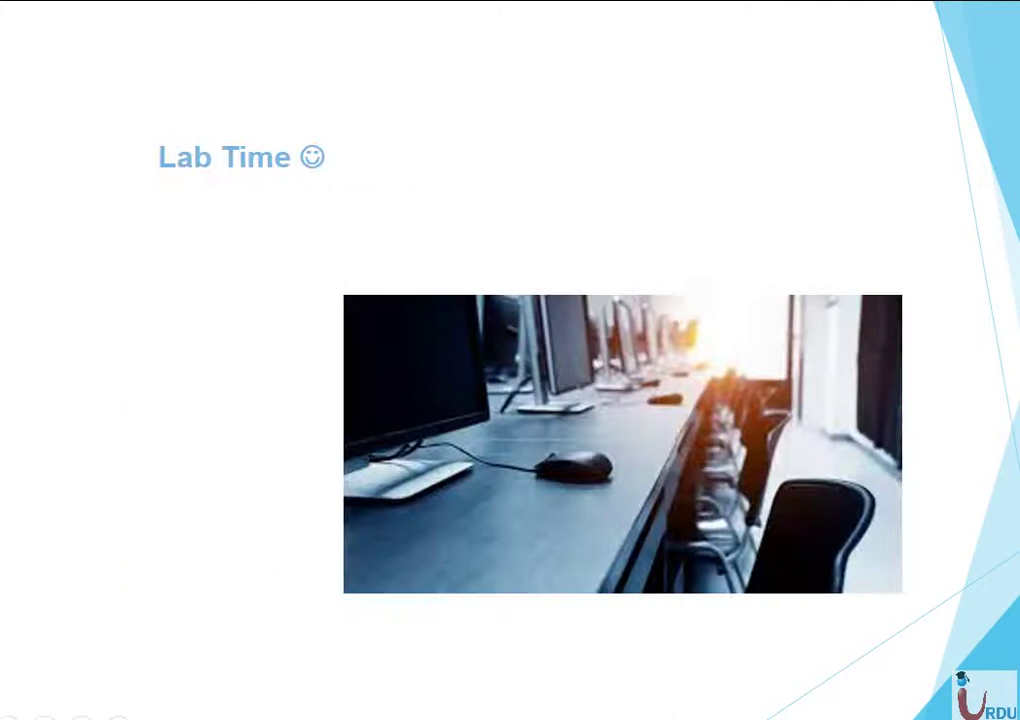
{"action": "key", "text": "Left"}
{"action": "key", "text": "Right"}
Switch to WinBox, open a new terminal, and move its window clear of the side menu
{"action": "key", "text": "alt+Tab"}
{"action": "key", "text": "alt+Tab"}
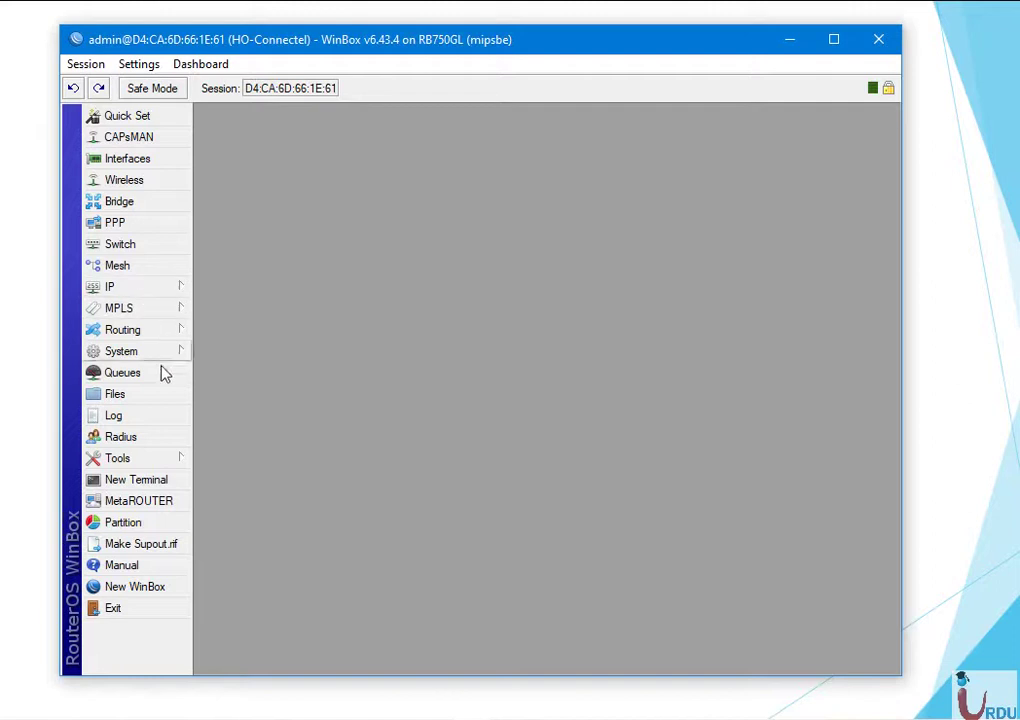
{"action": "left_click", "coordinate": [153, 482]}
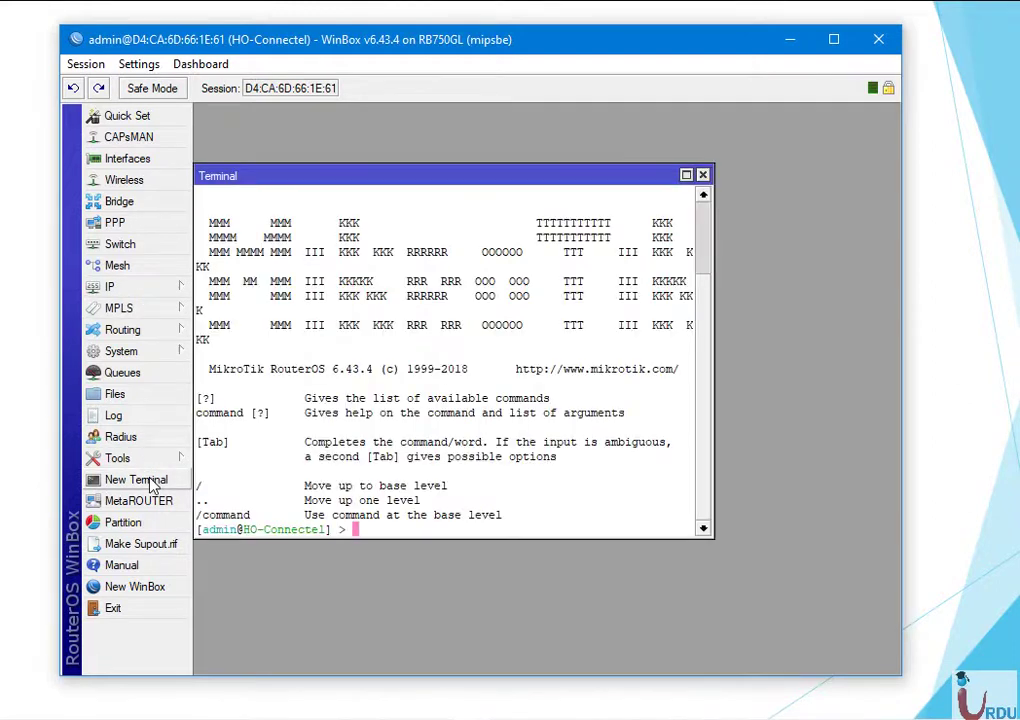
{"action": "left_click_drag", "start_coordinate": [412, 180], "coordinate": [460, 166]}
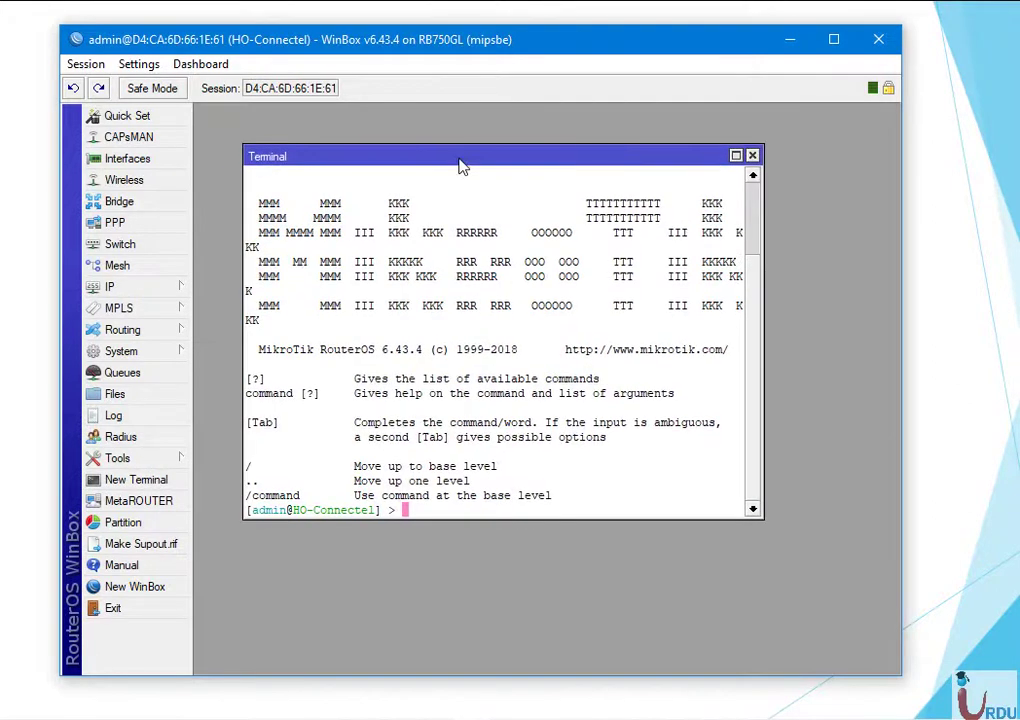
Bring up the Script file in Notepad, view the BitTorrent blocking commands, and minimize it again
{"action": "key", "text": "alt+Tab"}
{"action": "key", "text": "alt+Tab"}
{"action": "key", "text": "alt+Tab"}
{"action": "key", "text": "alt+Tab"}
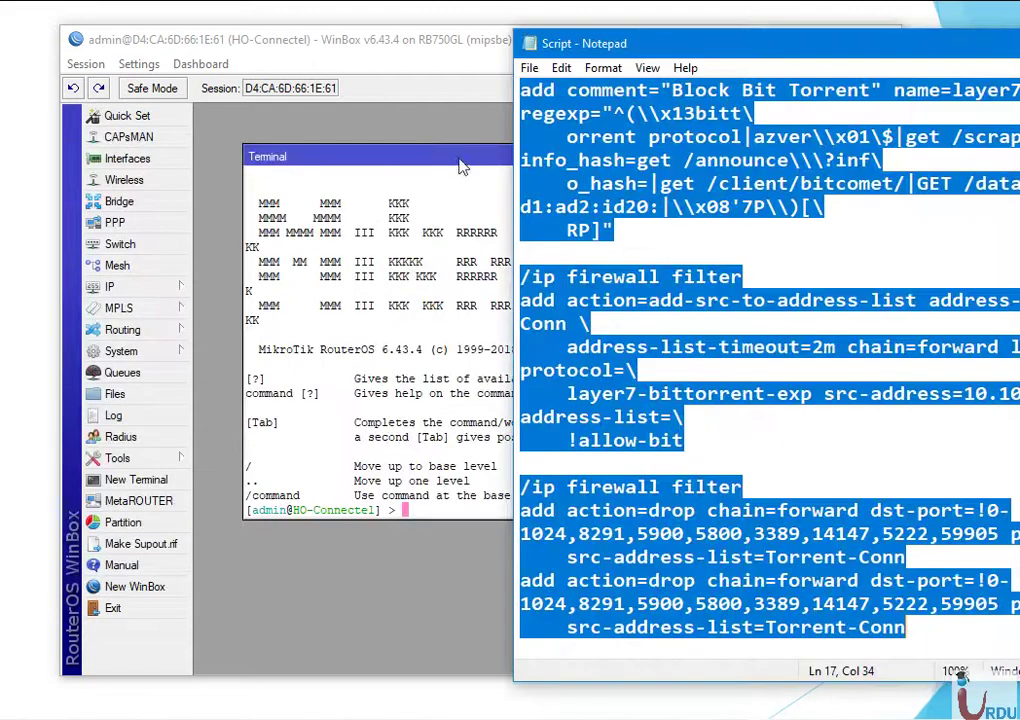
{"action": "left_click_drag", "start_coordinate": [740, 50], "coordinate": [462, 64]}
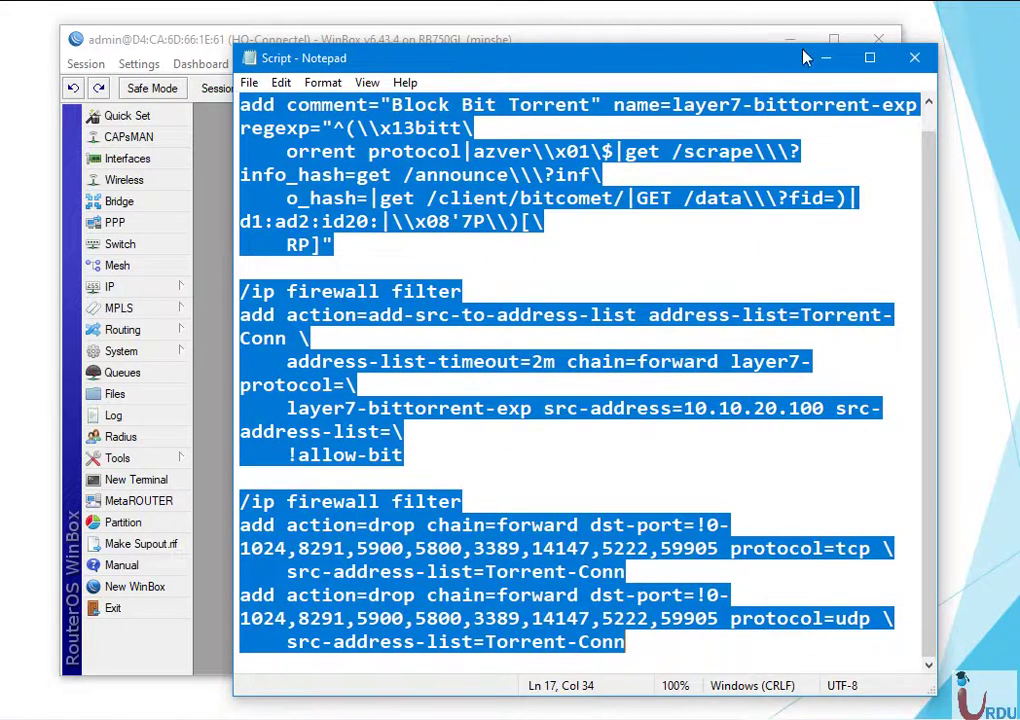
{"action": "left_click", "coordinate": [827, 63]}
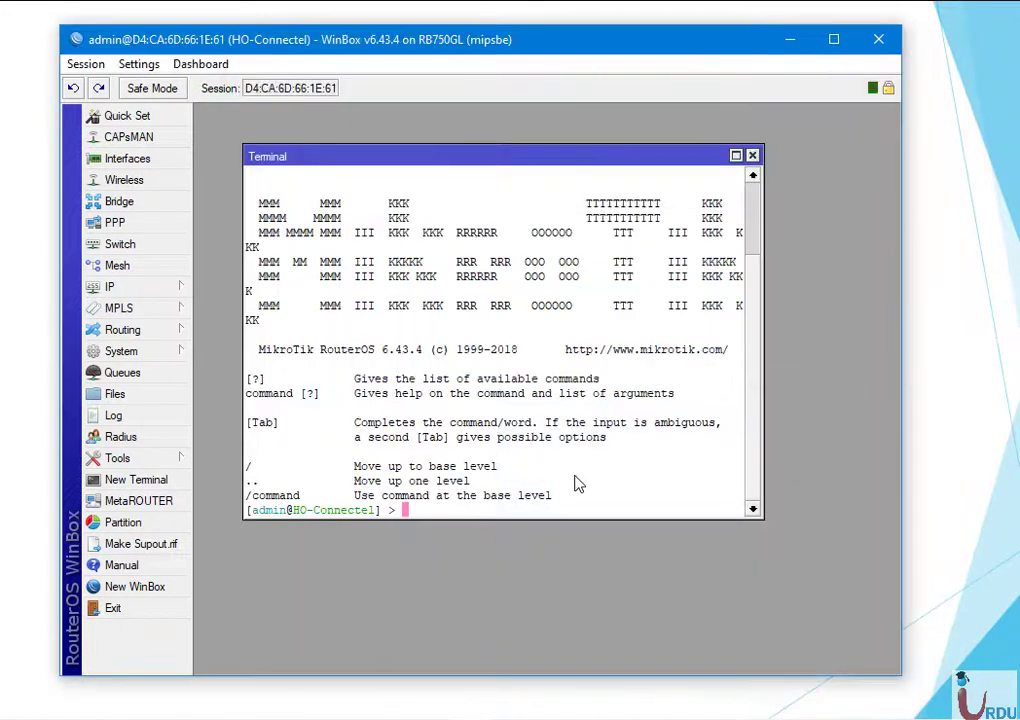
Enter six blank lines at the terminal prompt
{"action": "key", "text": "Return"}
{"action": "key", "text": "Return"}
{"action": "key", "text": "Return"}
{"action": "key", "text": "Return"}
{"action": "key", "text": "Return"}
{"action": "key", "text": "Return"}
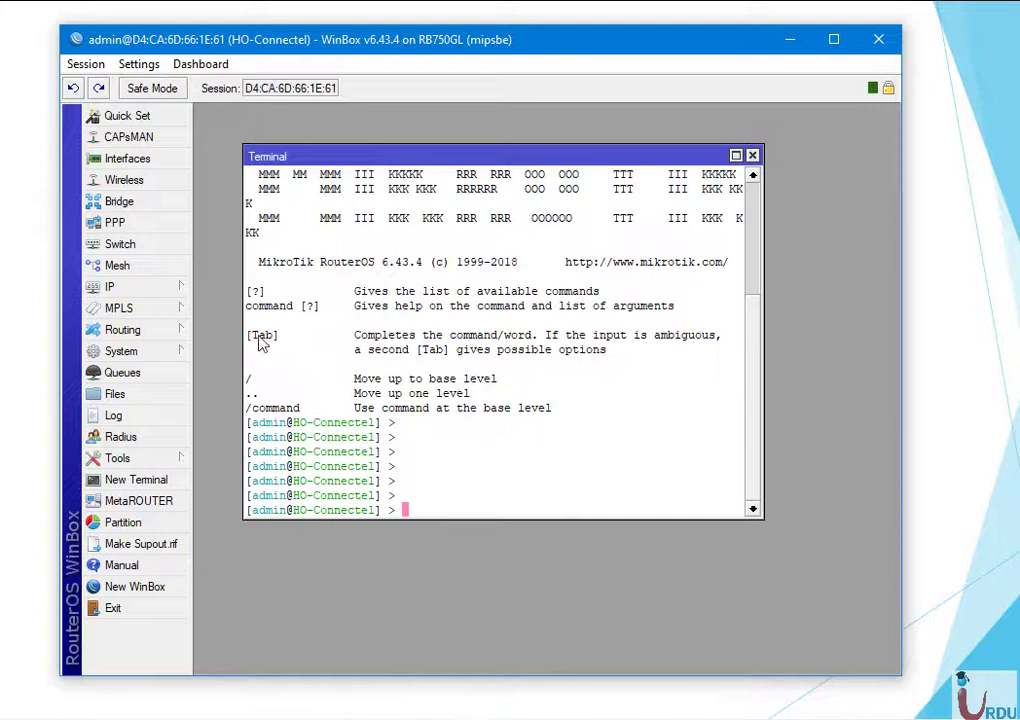
{"action": "left_click", "coordinate": [168, 290]}
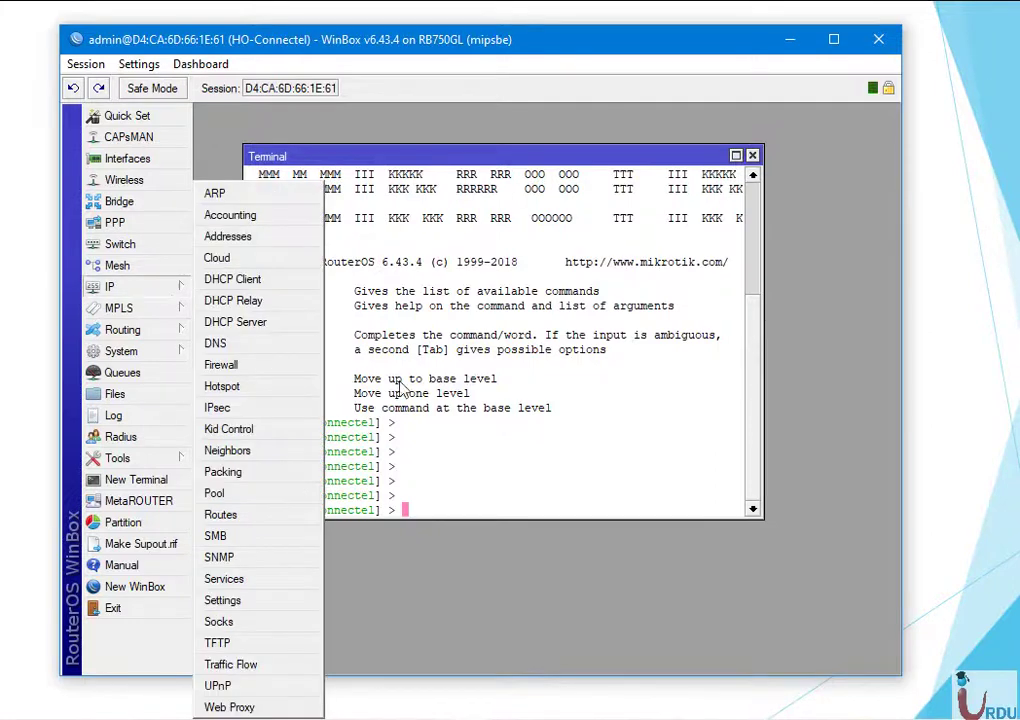
{"action": "left_click", "coordinate": [617, 565]}
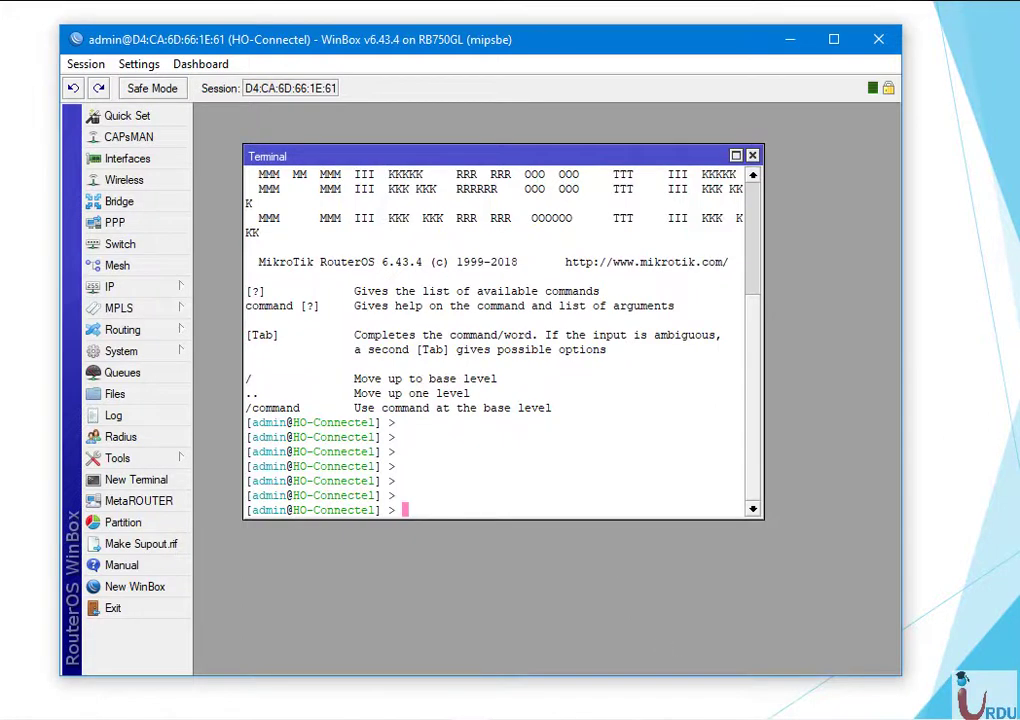
Switch to the Notepad script and examine the filter rule that adds source addresses to the Torrent-Conn address list
{"action": "key", "text": "alt+Tab"}
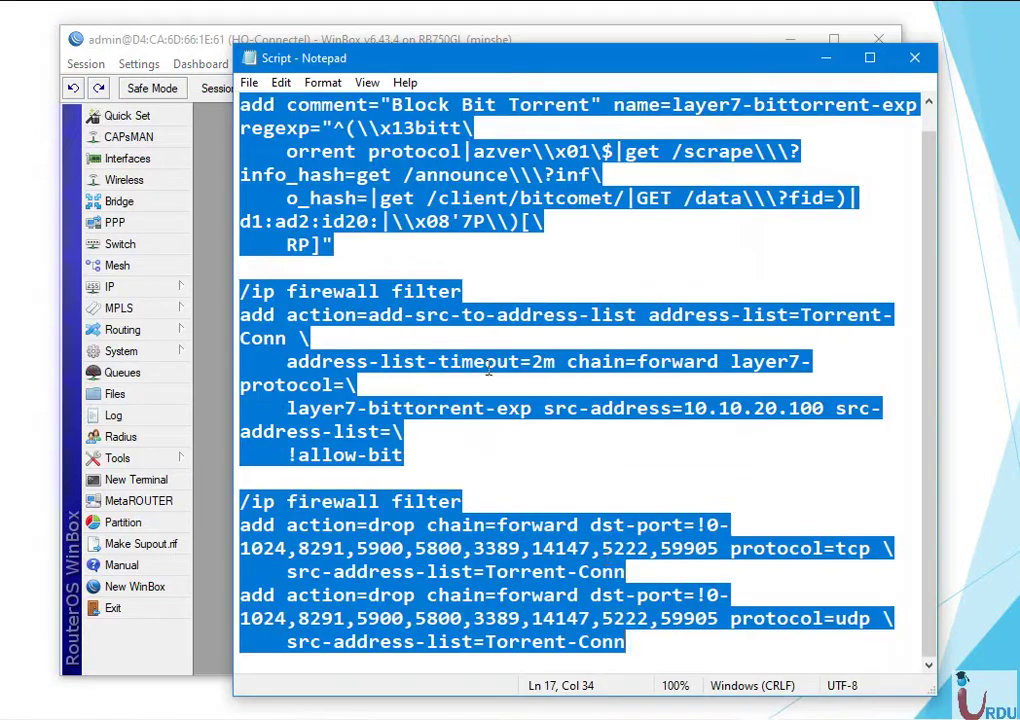
{"action": "left_click", "coordinate": [647, 339]}
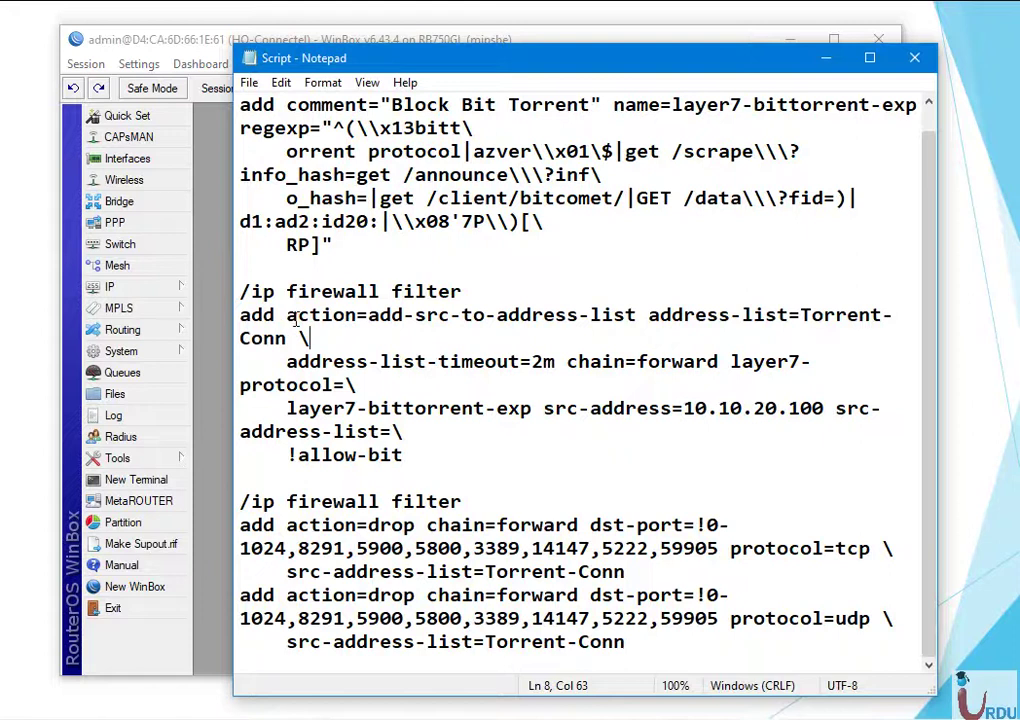
{"action": "left_click_drag", "start_coordinate": [369, 314], "coordinate": [612, 304]}
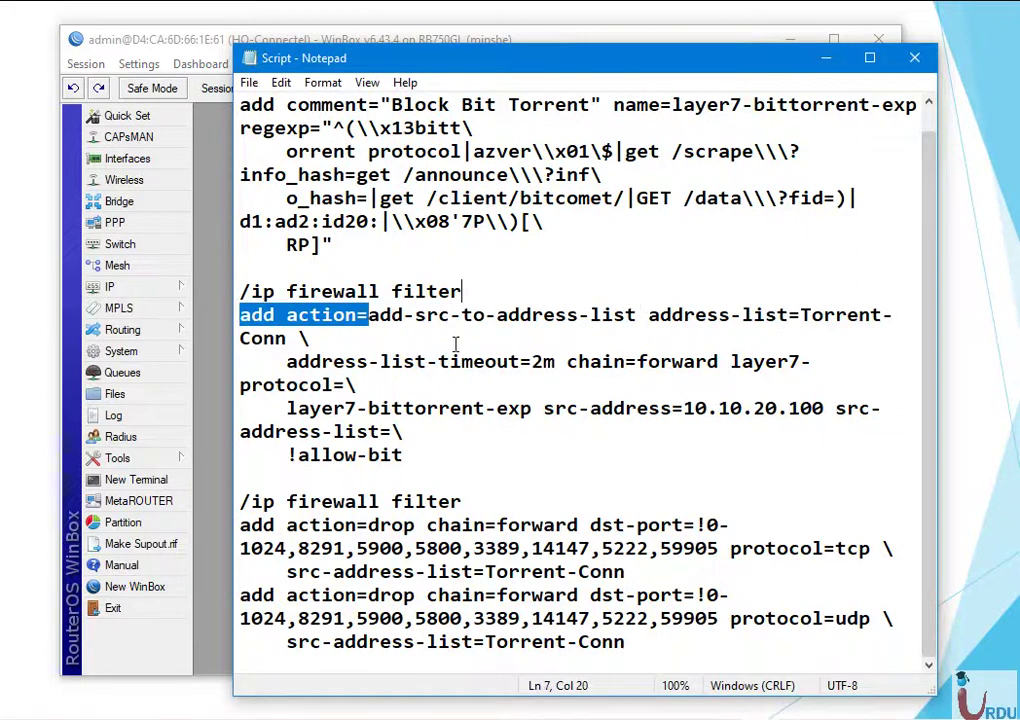
{"action": "left_click", "coordinate": [300, 339]}
{"action": "left_click_drag", "start_coordinate": [300, 339], "coordinate": [519, 316]}
{"action": "left_click", "coordinate": [360, 340]}
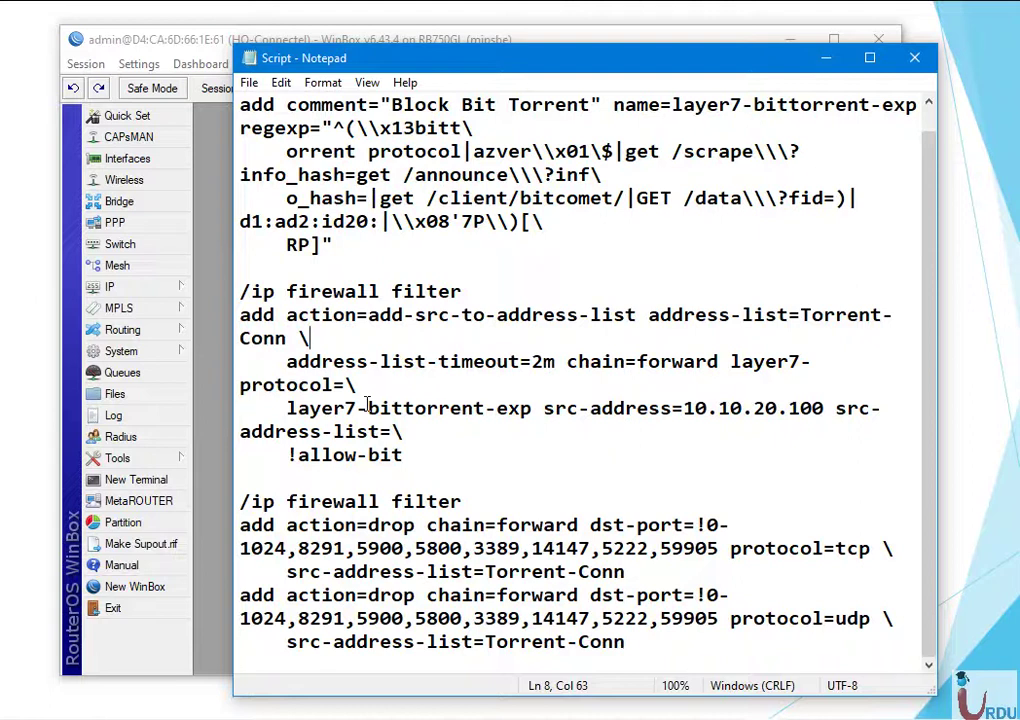
{"action": "left_click_drag", "start_coordinate": [250, 291], "coordinate": [408, 457]}
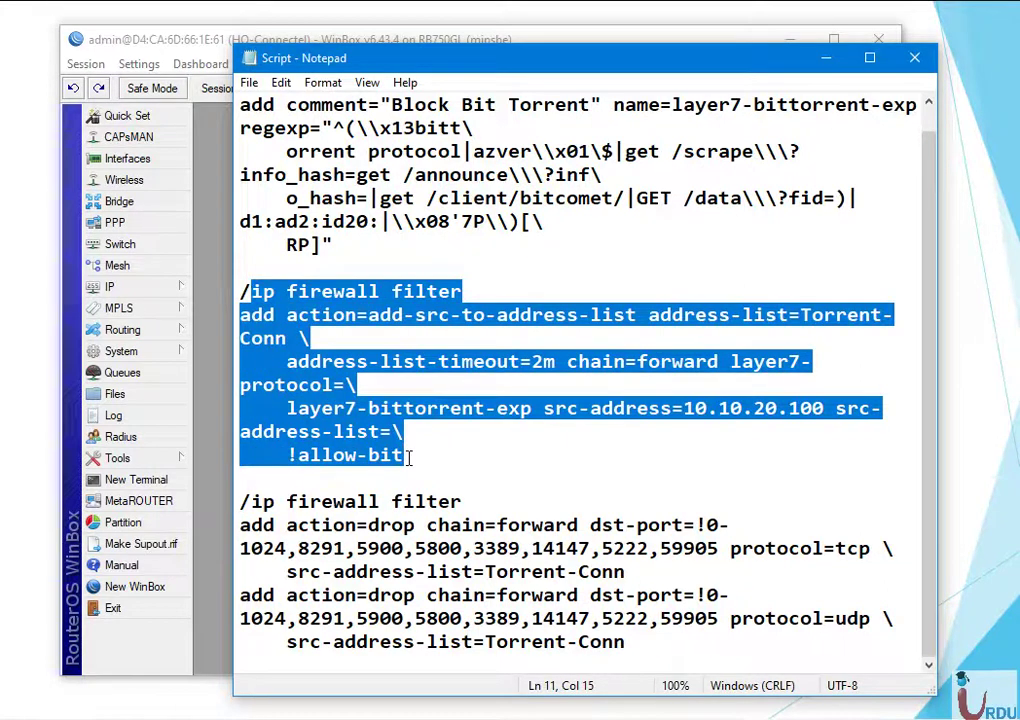
{"action": "left_click", "coordinate": [490, 470]}
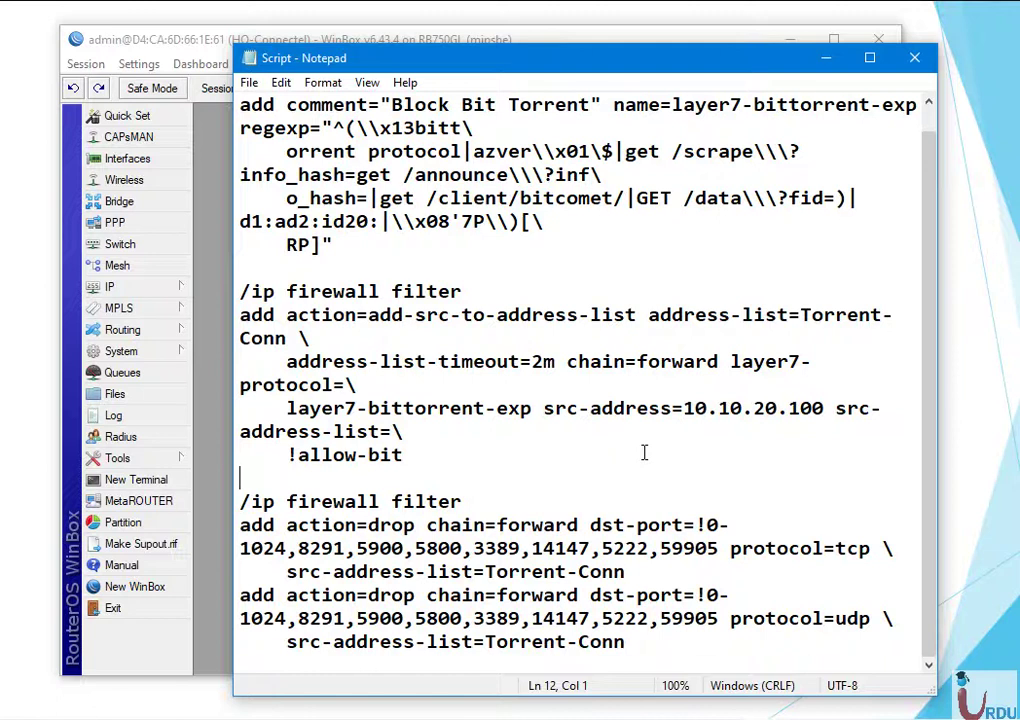
Select the entire BitTorrent blocking script in Notepad and paste it into the WinBox terminal to run it
{"action": "key", "text": "ctrl+a"}
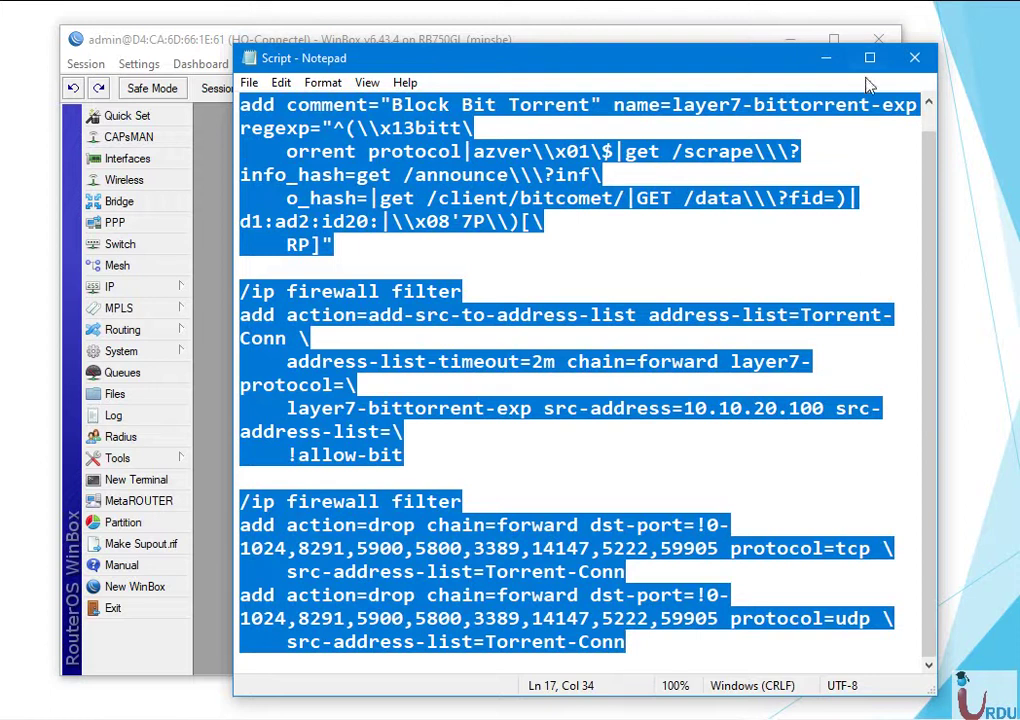
{"action": "left_click", "coordinate": [826, 63]}
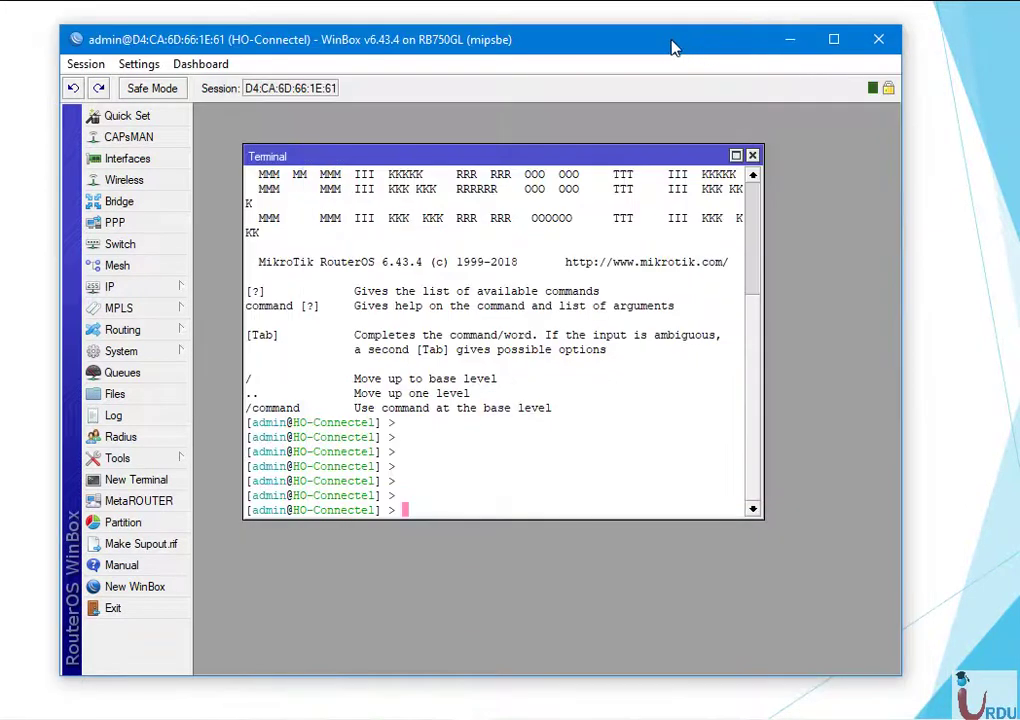
{"action": "left_click_drag", "start_coordinate": [672, 46], "coordinate": [700, 48]}
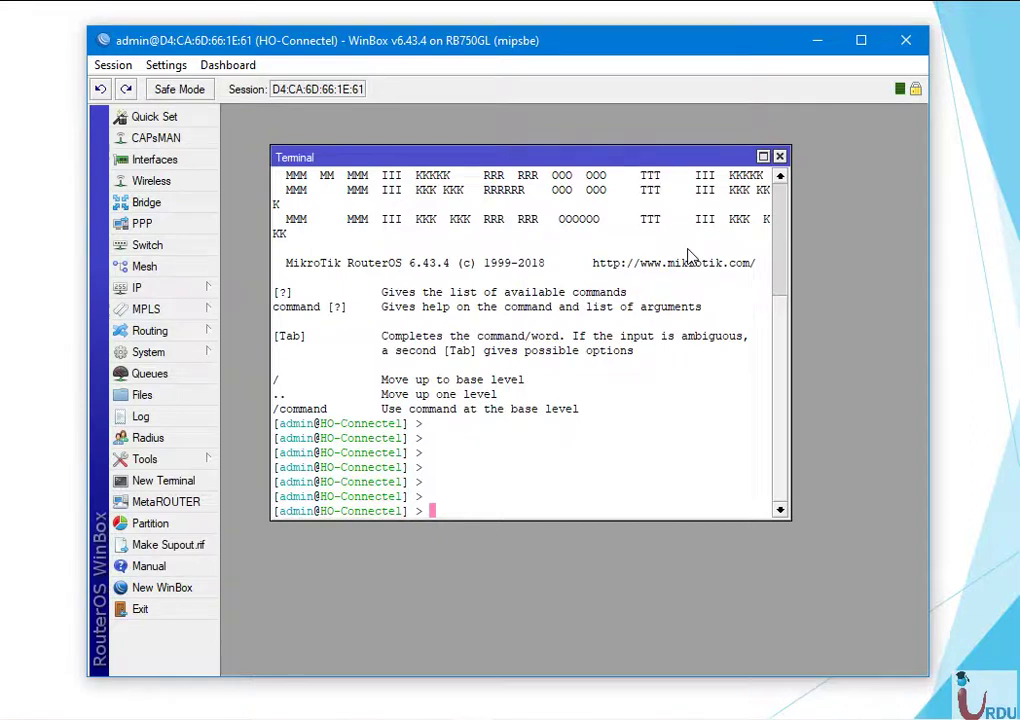
{"action": "right_click", "coordinate": [561, 490]}
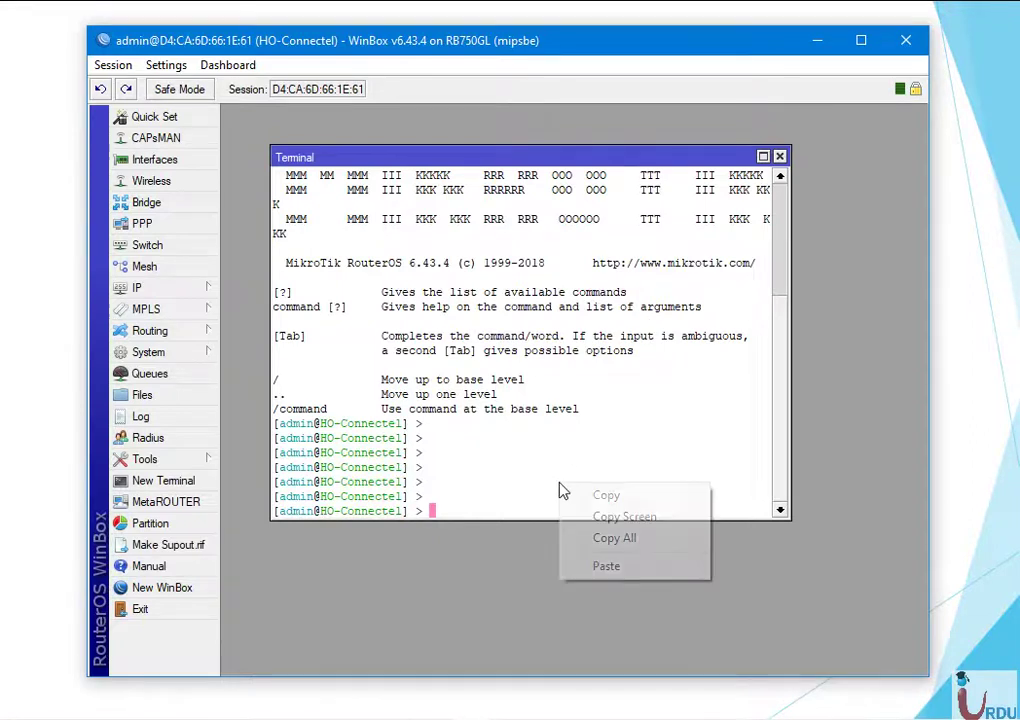
{"action": "left_click", "coordinate": [606, 566]}
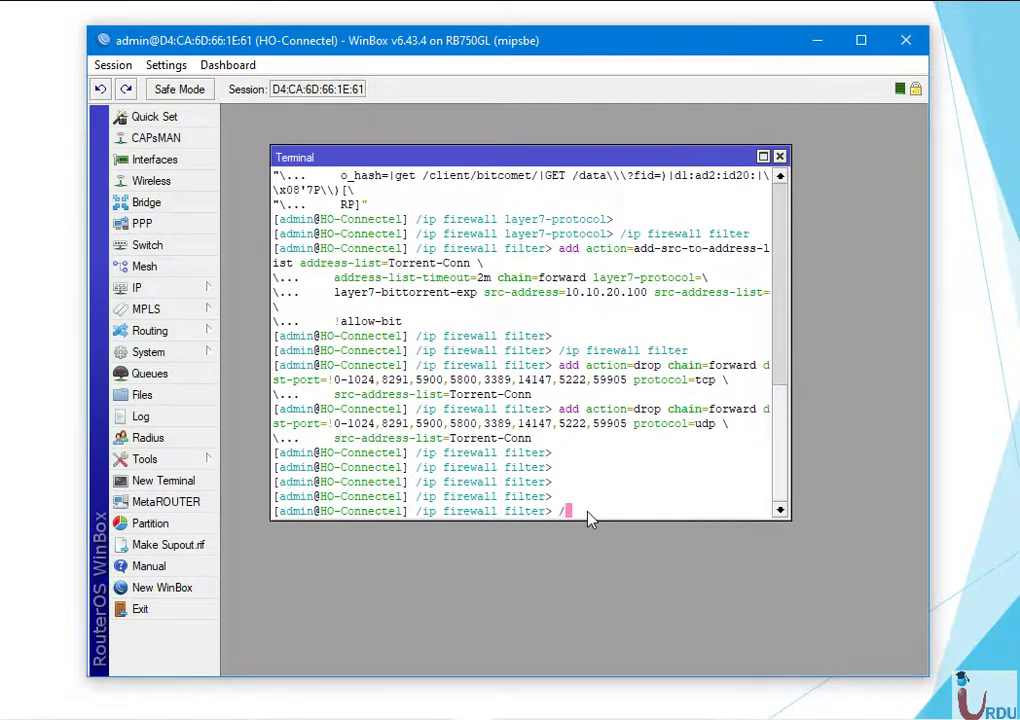
Close the terminal and open the filter rules list in the IP firewall
{"action": "left_click", "coordinate": [780, 156]}
{"action": "left_click", "coordinate": [211, 290]}
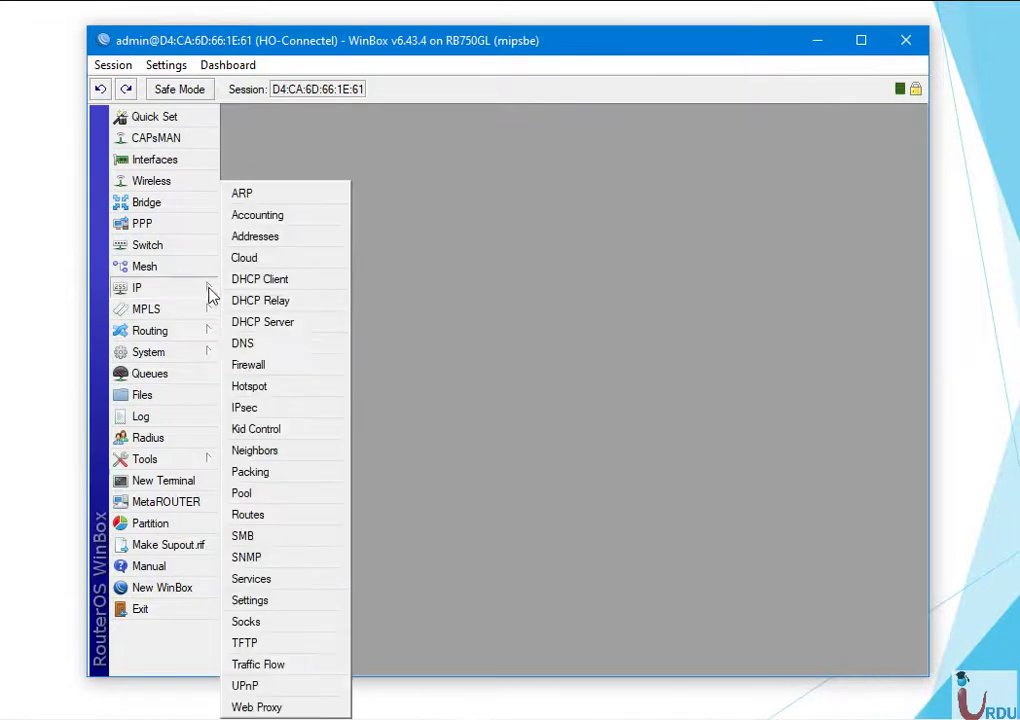
{"action": "left_click", "coordinate": [272, 362]}
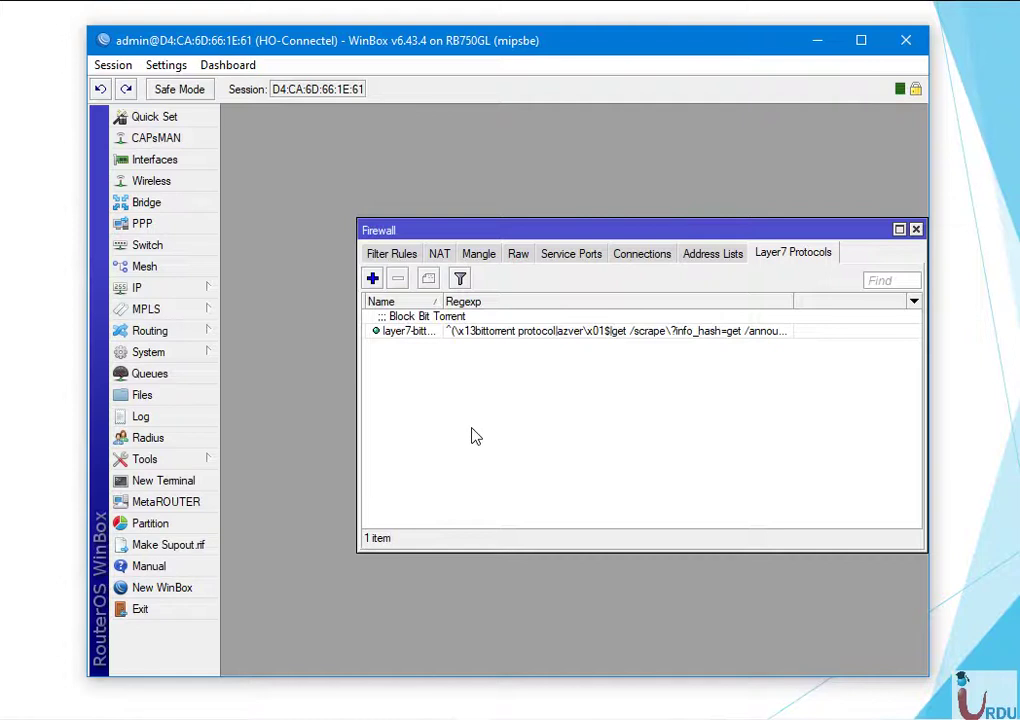
{"action": "left_click", "coordinate": [392, 256]}
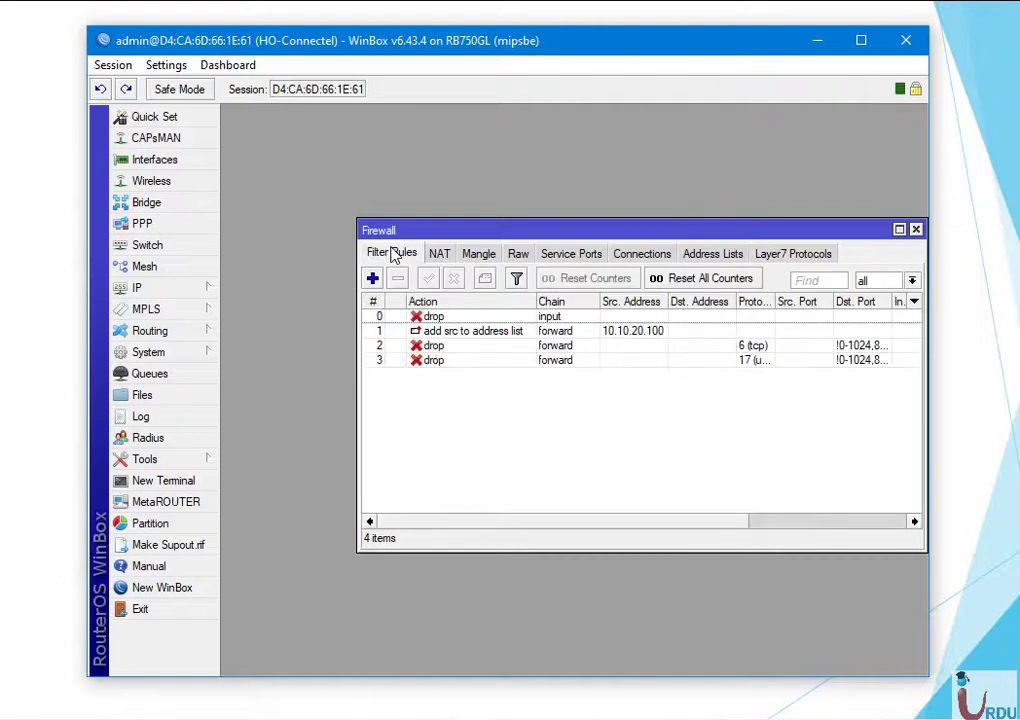
Review the add-src-to-address-list rule and the tcp and udp forward drop rules, and reposition the Firewall window
{"action": "left_click", "coordinate": [440, 332]}
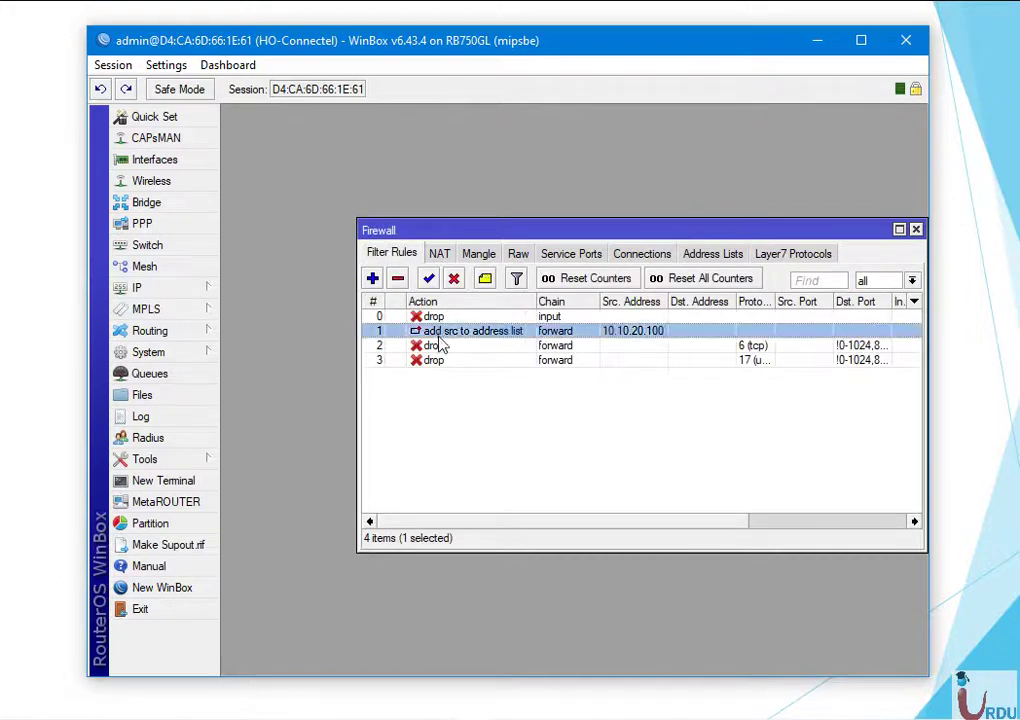
{"action": "left_click", "coordinate": [440, 345]}
{"action": "left_click", "coordinate": [445, 360]}
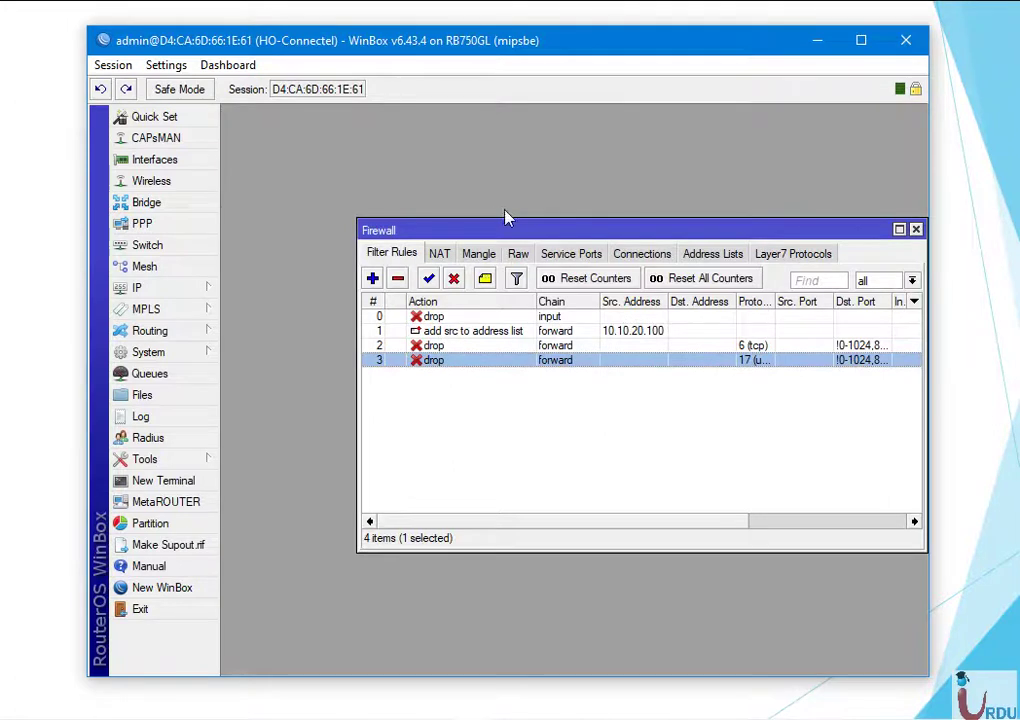
{"action": "left_click_drag", "start_coordinate": [503, 233], "coordinate": [405, 225]}
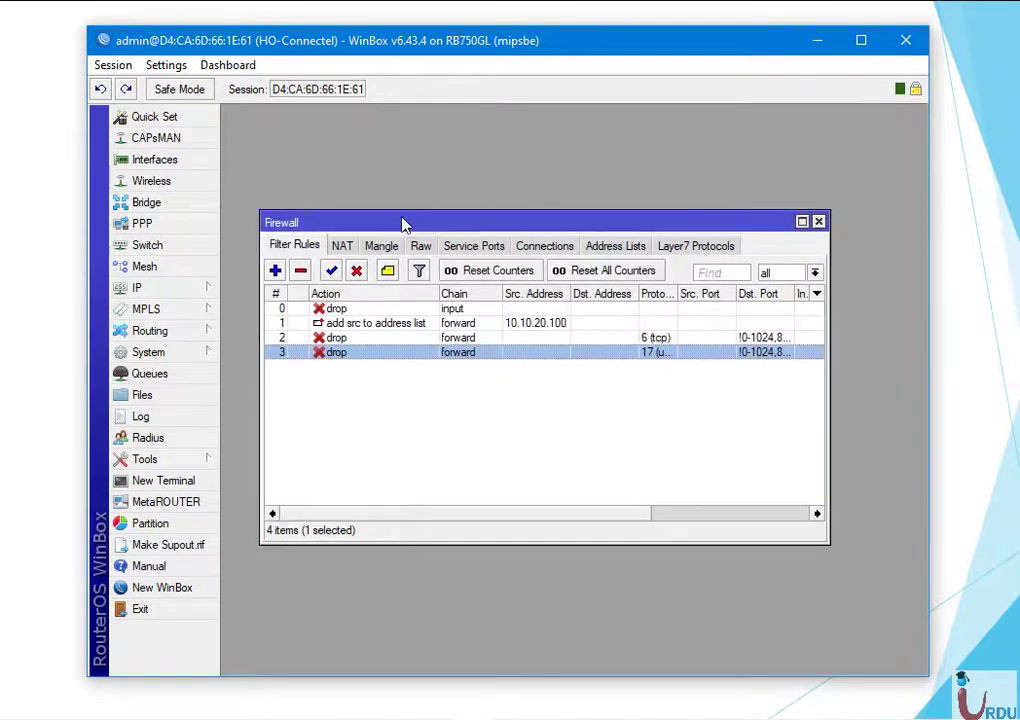
Review the tcp forward drop rule's general, advanced and action settings, and close the rule
{"action": "left_click", "coordinate": [404, 323]}
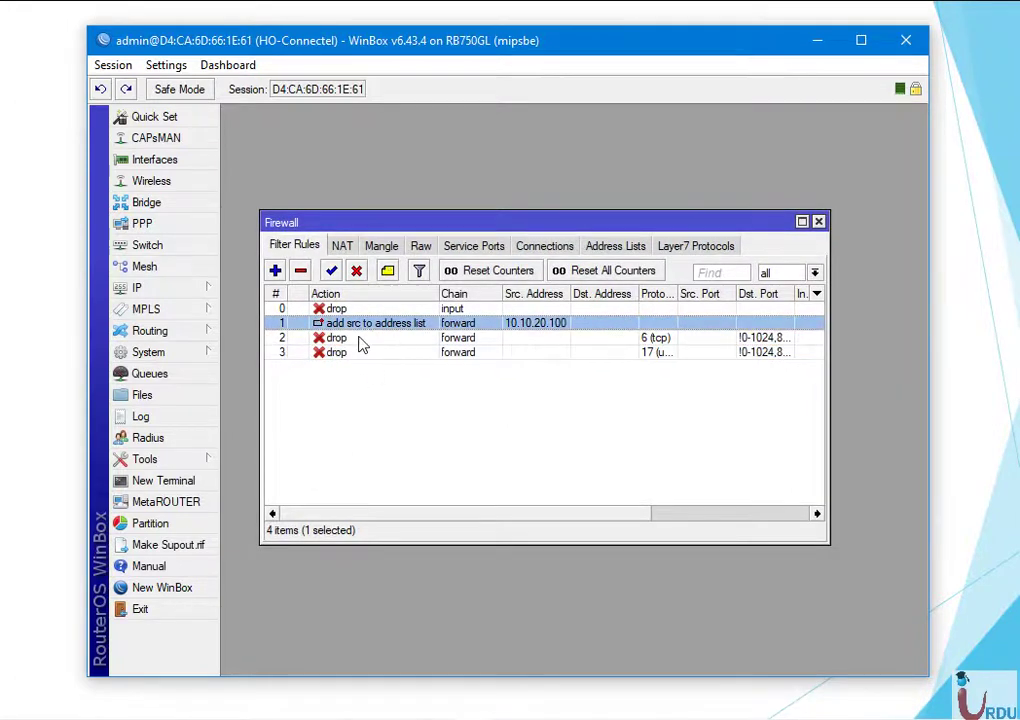
{"action": "double_click", "coordinate": [358, 338]}
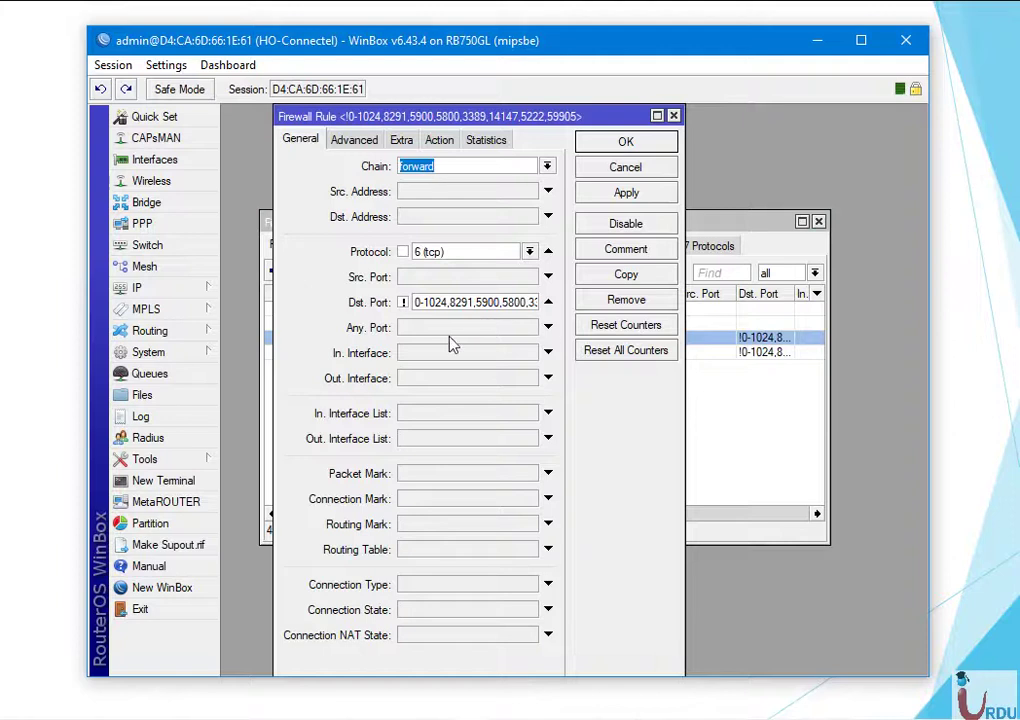
{"action": "left_click", "coordinate": [354, 140]}
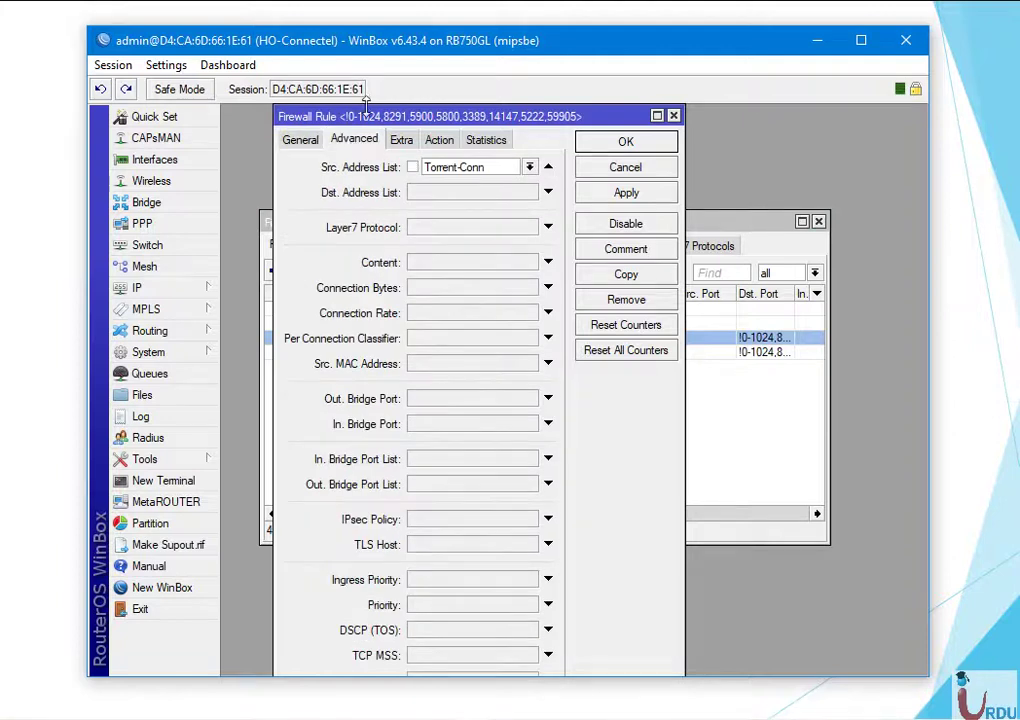
{"action": "left_click", "coordinate": [449, 140]}
{"action": "left_click", "coordinate": [625, 142]}
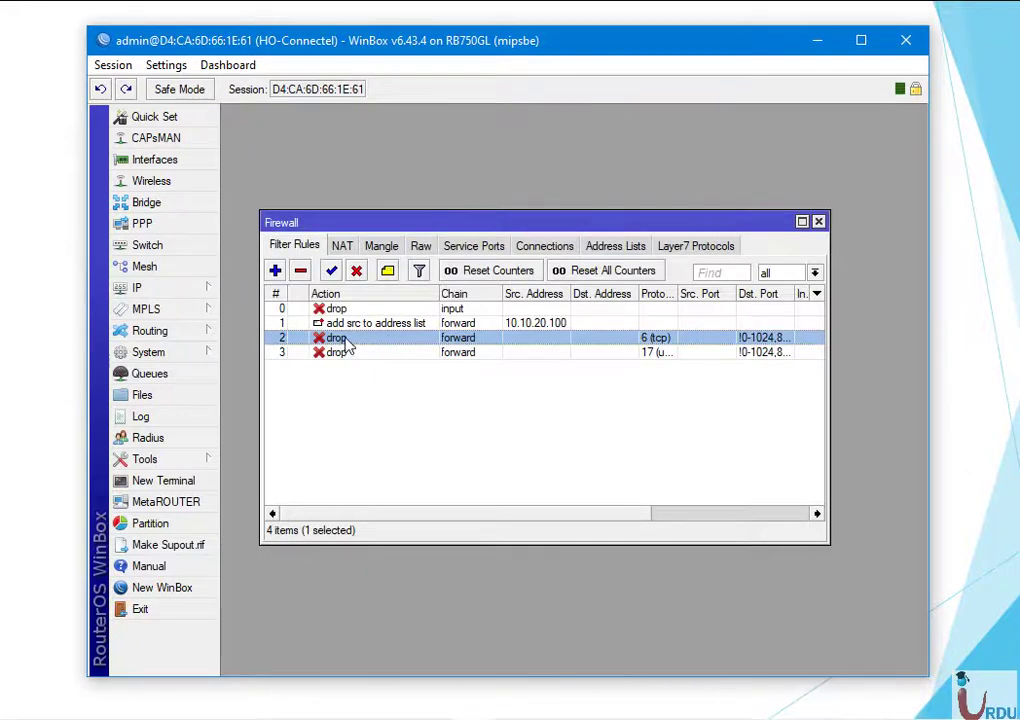
Move the add-src-to-address-list rule below both forward drop rules and check the udp drop rule's action
{"action": "mouse_move", "coordinate": [350, 341]}
{"action": "left_mouse_down"}
{"action": "mouse_move", "coordinate": [342, 324]}
{"action": "mouse_move", "coordinate": [349, 358]}
{"action": "mouse_move", "coordinate": [352, 343]}
{"action": "left_mouse_up"}
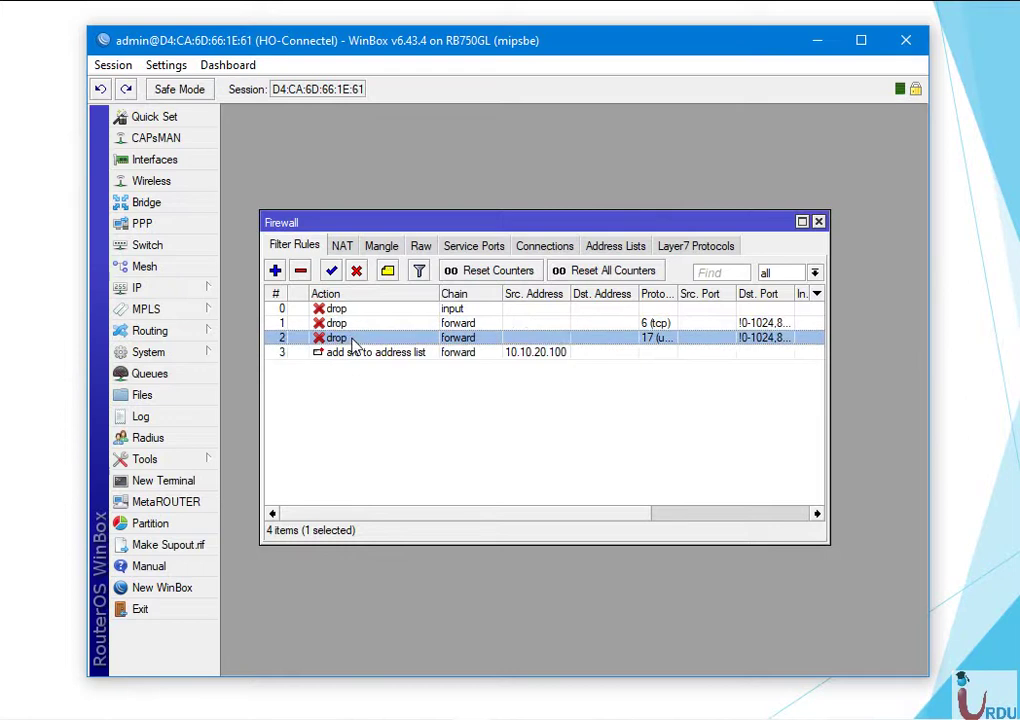
{"action": "double_click", "coordinate": [352, 343]}
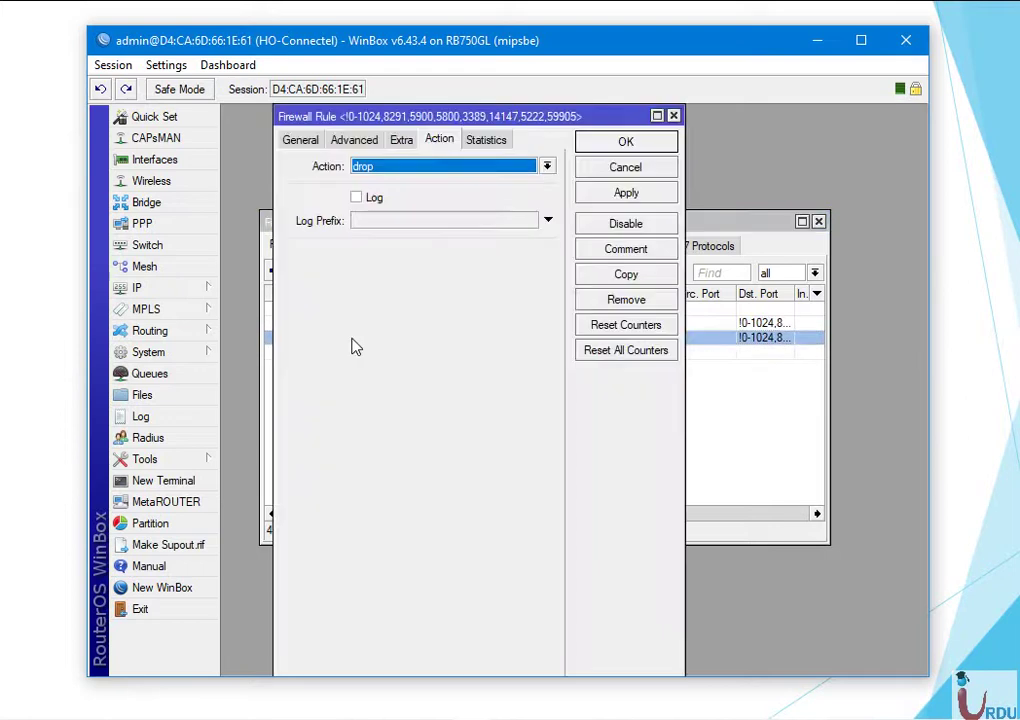
{"action": "left_click", "coordinate": [645, 143]}
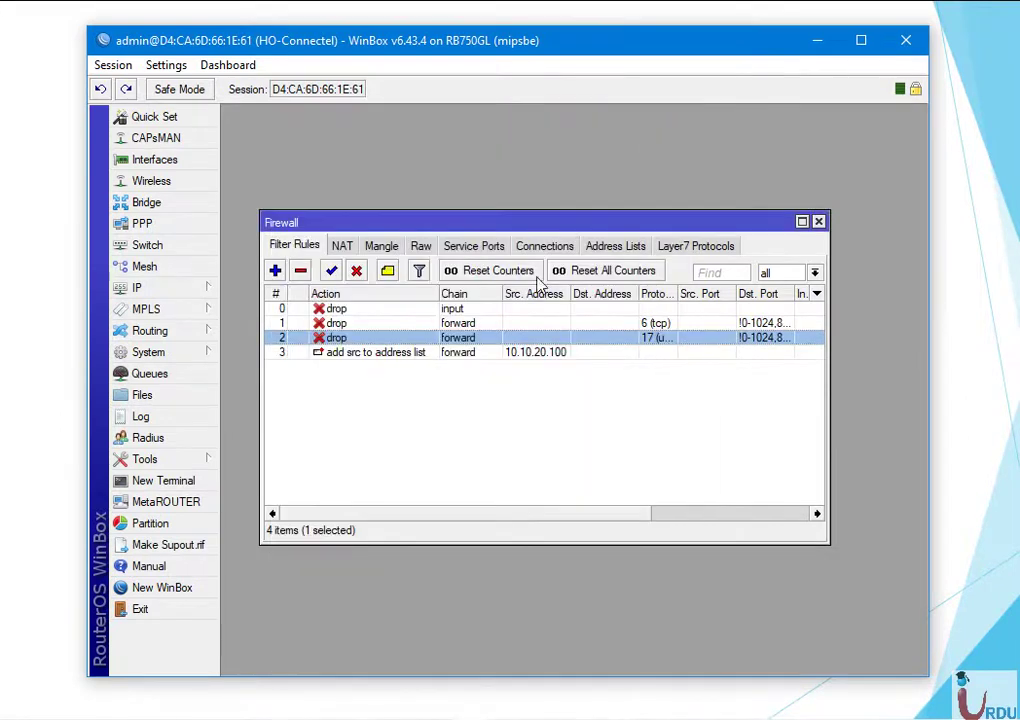
Examine the add-src-to-address-list rule's source address, source address list, layer7 protocol, target address list and timeout
{"action": "double_click", "coordinate": [349, 355]}
{"action": "left_click", "coordinate": [289, 142]}
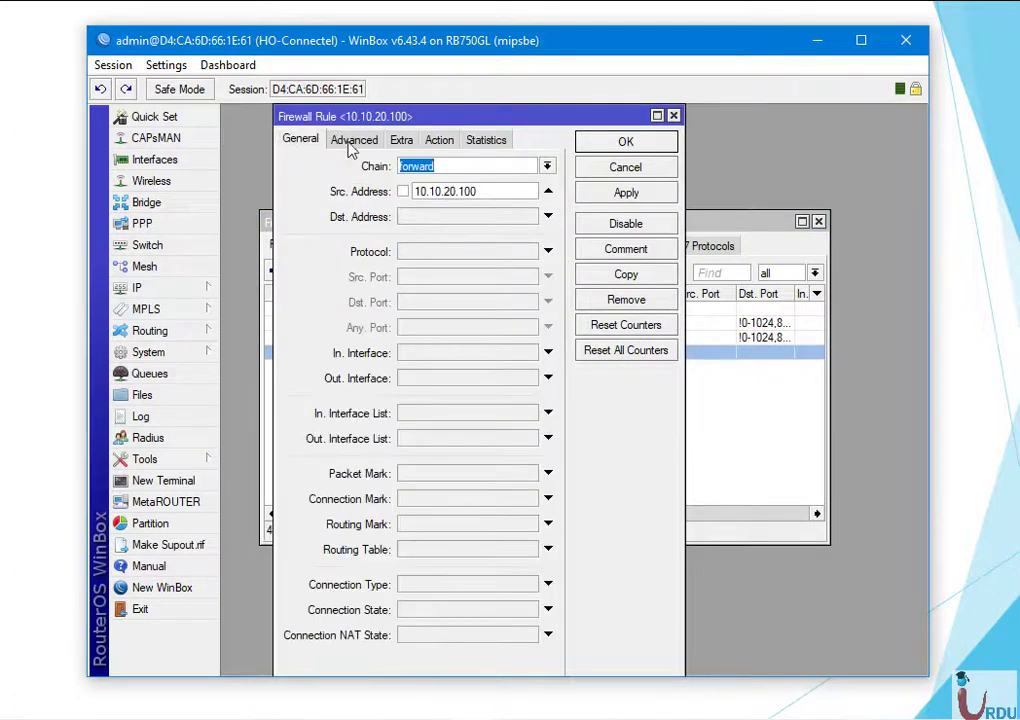
{"action": "left_click_drag", "start_coordinate": [489, 195], "coordinate": [416, 198]}
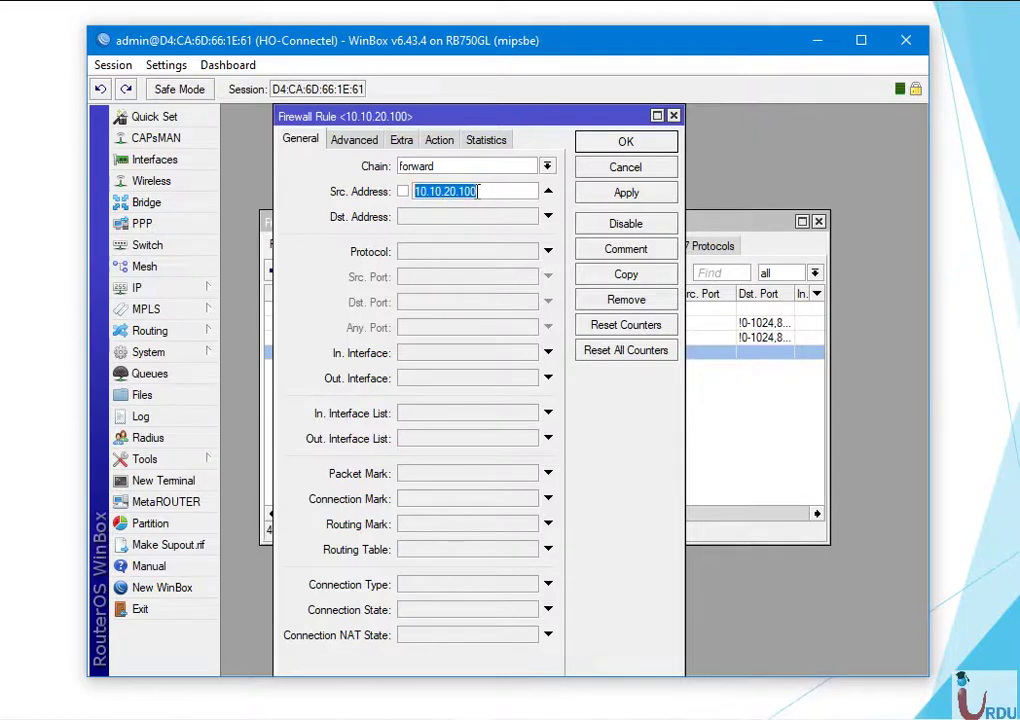
{"action": "left_click", "coordinate": [369, 143]}
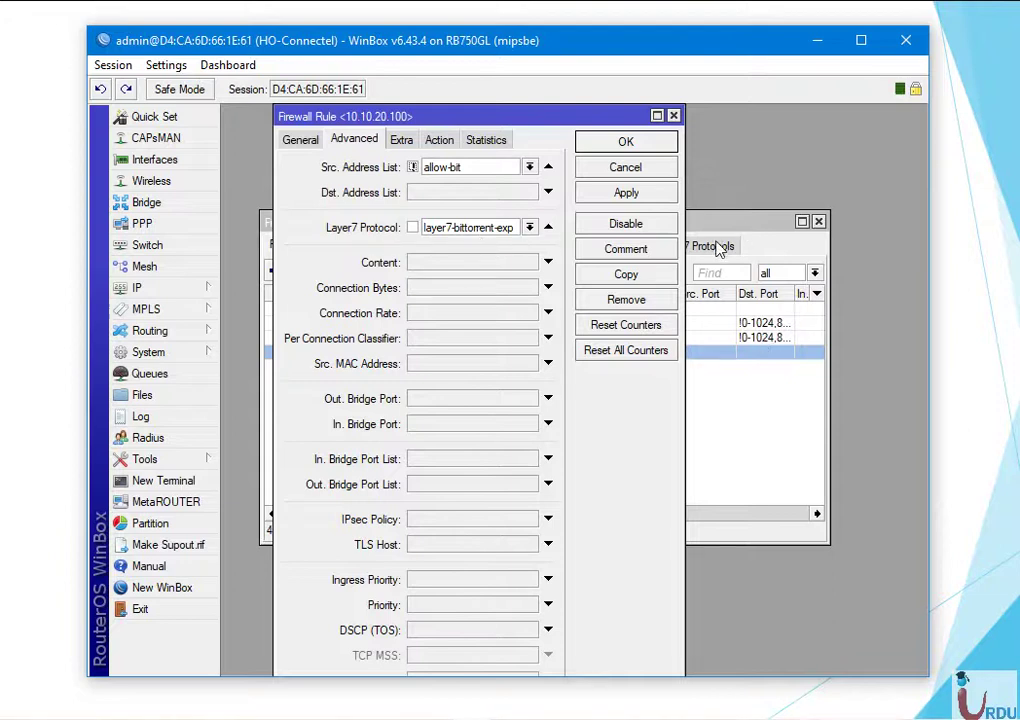
{"action": "left_click", "coordinate": [441, 141]}
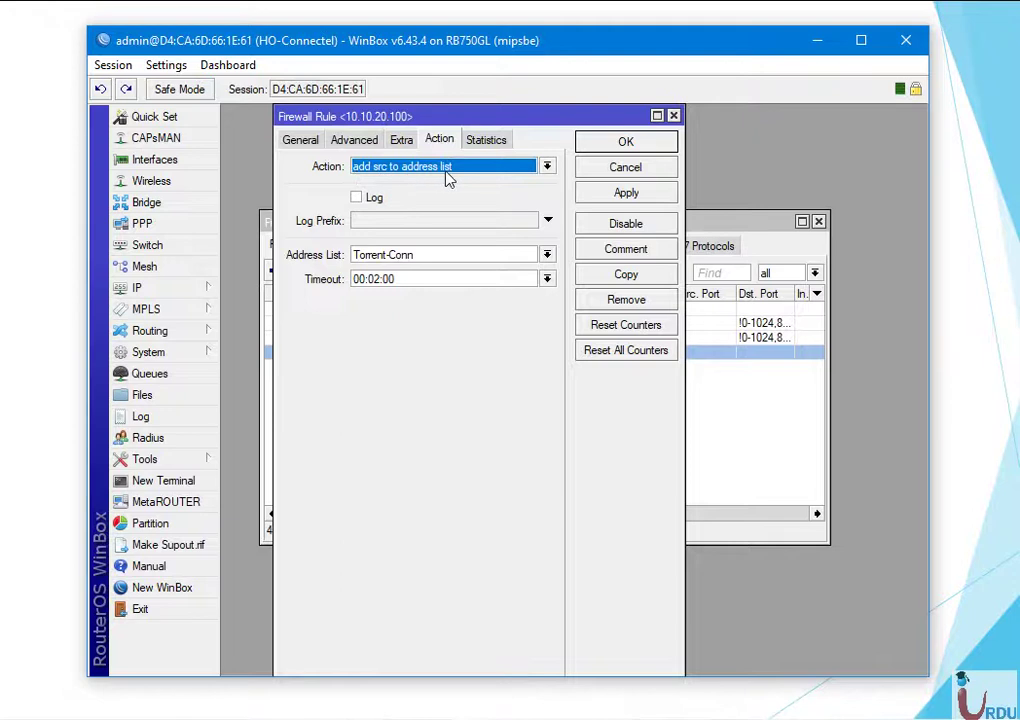
{"action": "key", "text": "Tab"}
{"action": "key", "text": "Tab"}
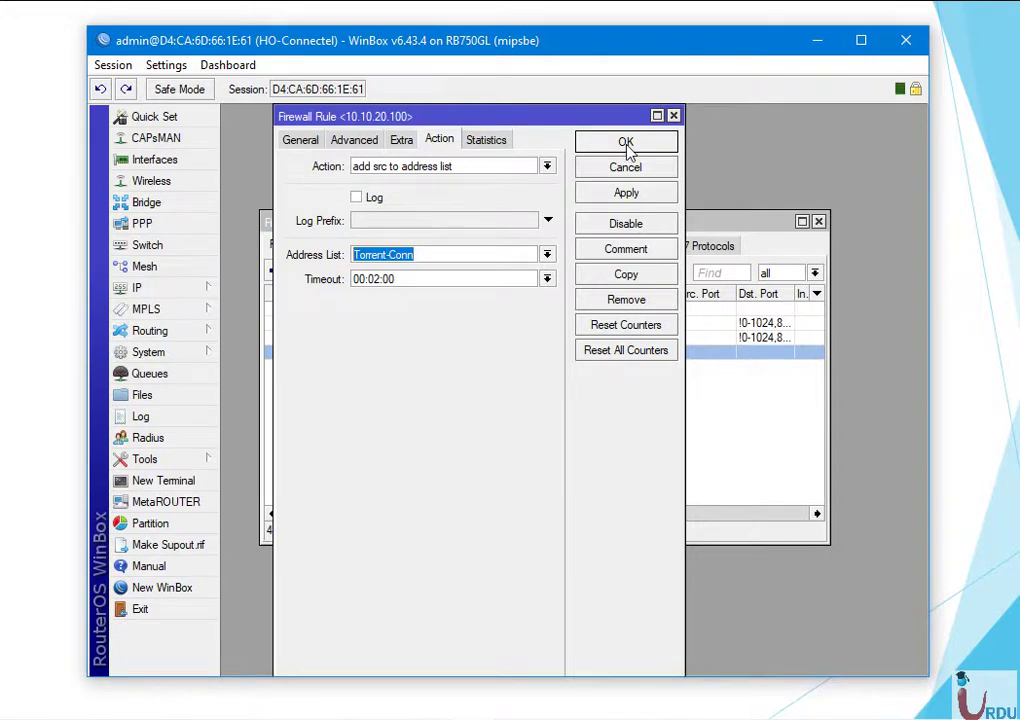
{"action": "left_click", "coordinate": [626, 143]}
Find the dynamic Torrent-Conn entry in the firewall address lists and inspect its details
{"action": "left_click", "coordinate": [616, 247]}
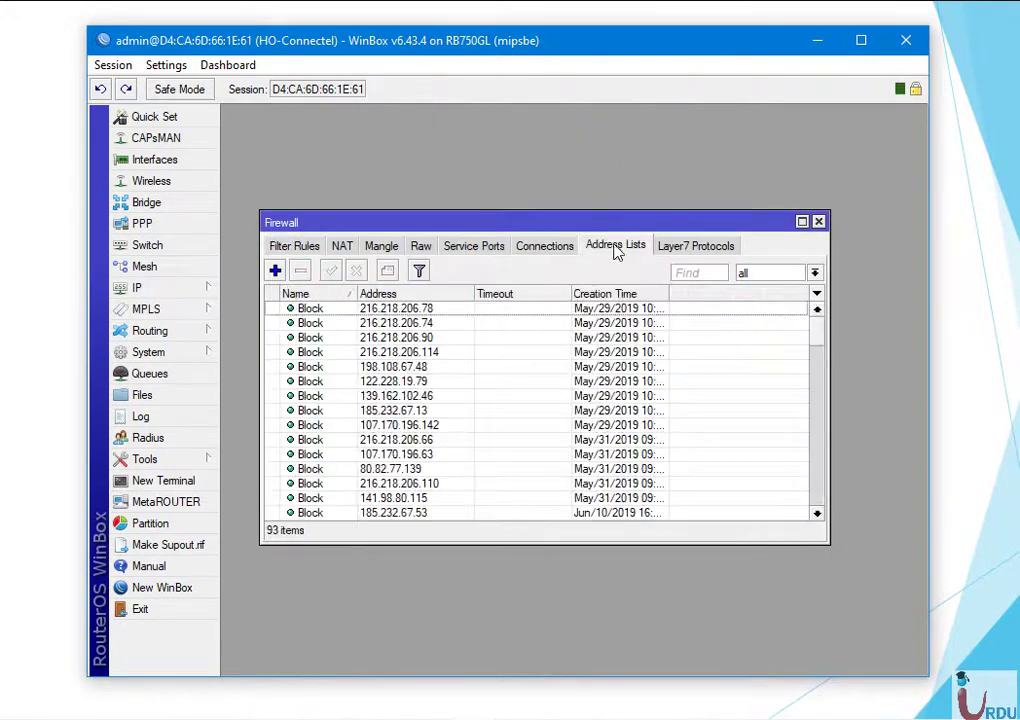
{"action": "left_click_drag", "start_coordinate": [817, 342], "coordinate": [817, 503]}
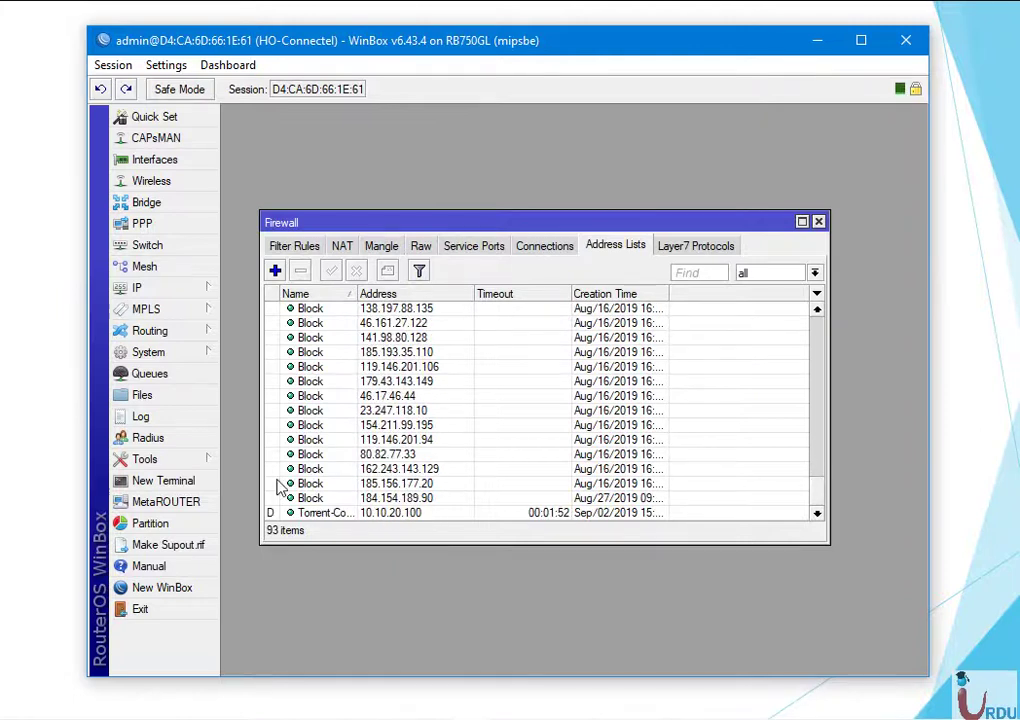
{"action": "double_click", "coordinate": [326, 513]}
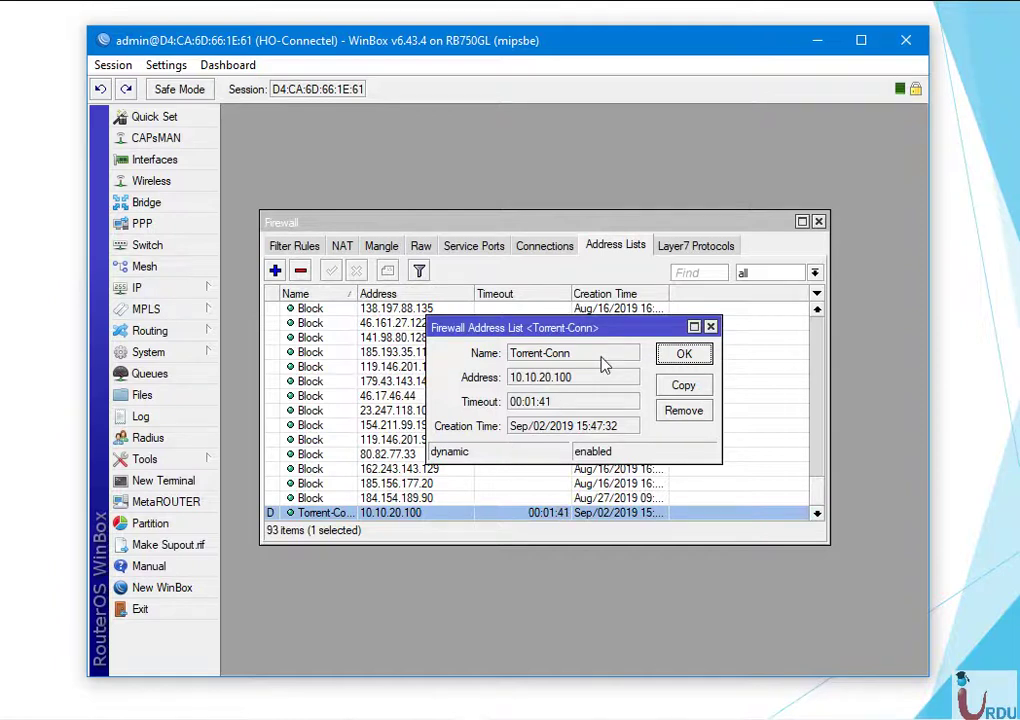
{"action": "left_click", "coordinate": [710, 327]}
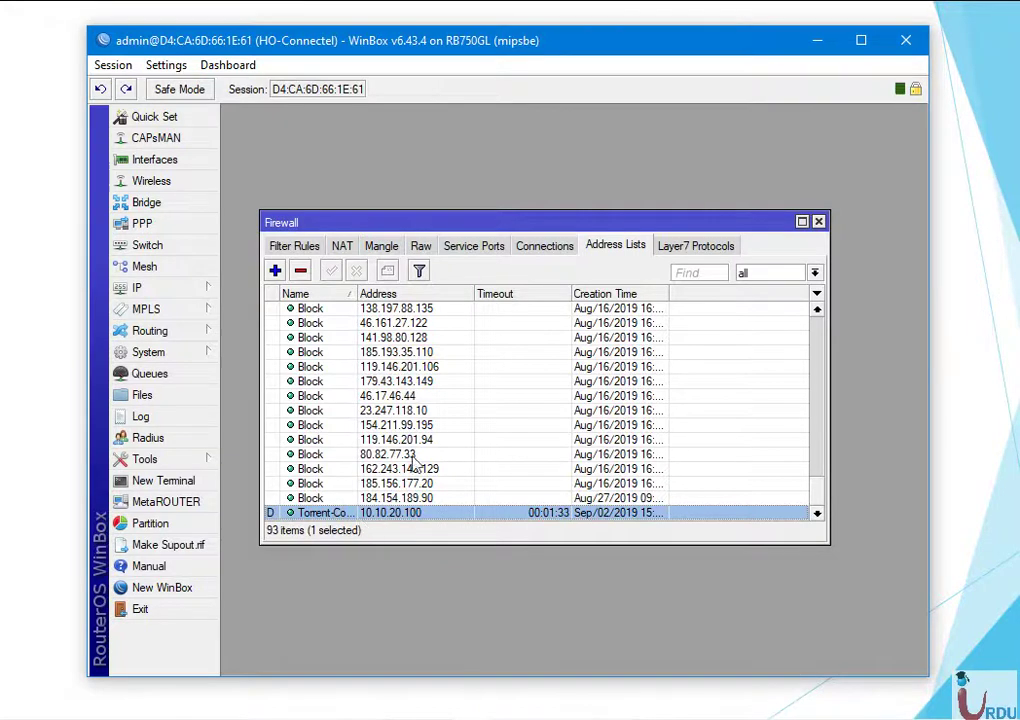
Examine the regular expression of the layer7-bittorrent-exp protocol entry and return to the filter rules list
{"action": "left_click", "coordinate": [695, 246]}
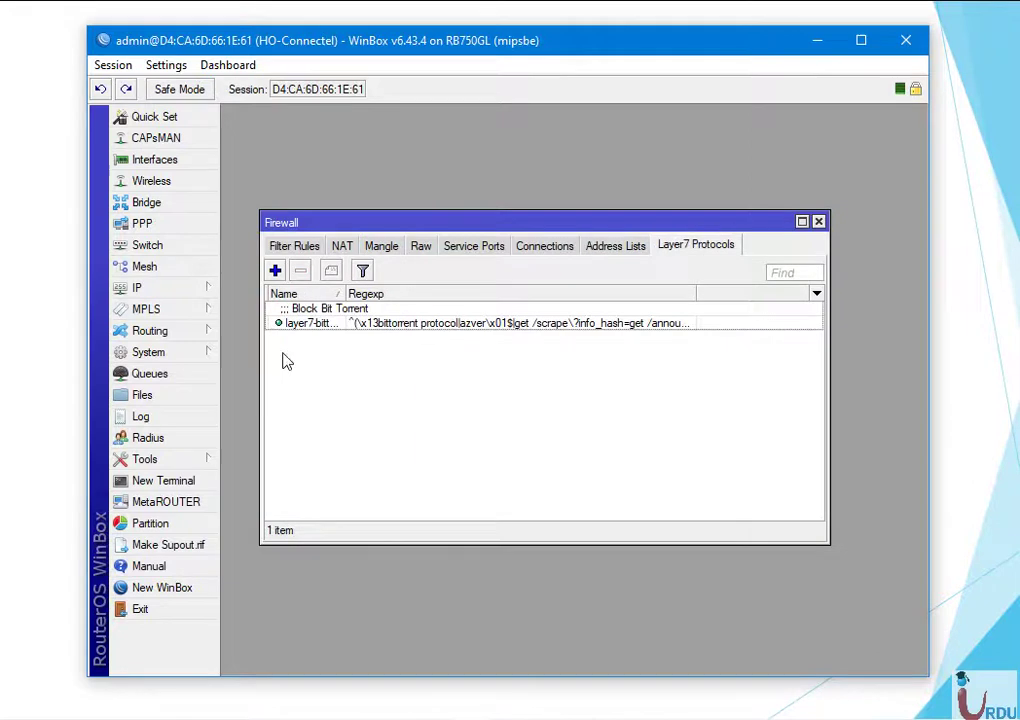
{"action": "double_click", "coordinate": [336, 322]}
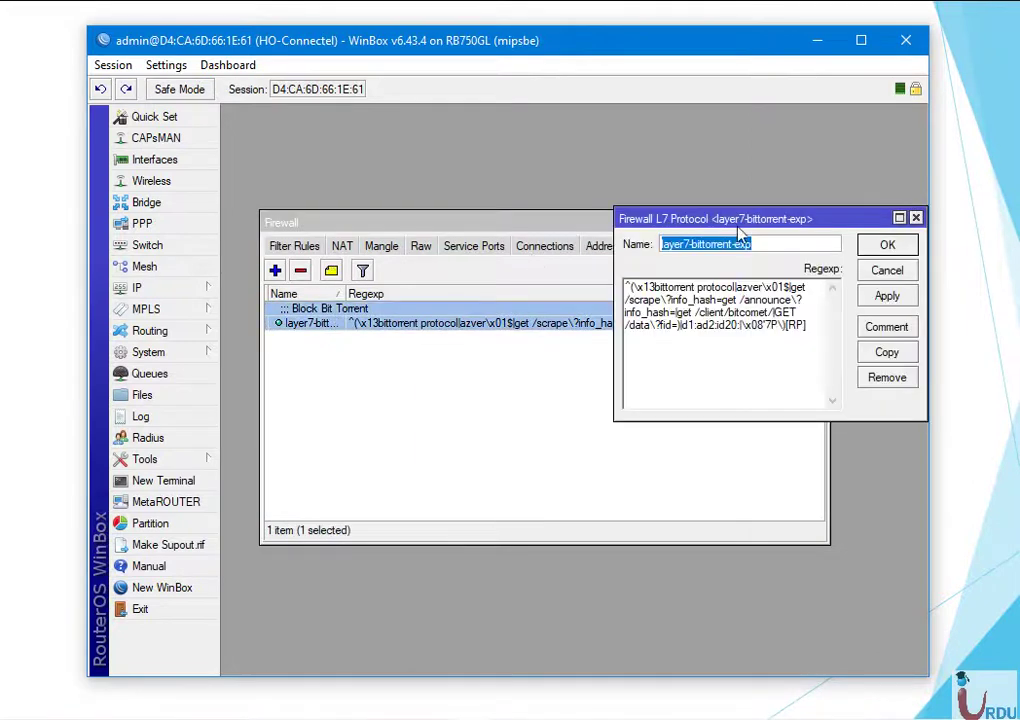
{"action": "left_click_drag", "start_coordinate": [721, 218], "coordinate": [512, 268]}
{"action": "left_click_drag", "start_coordinate": [605, 376], "coordinate": [387, 353]}
{"action": "left_click", "coordinate": [494, 423]}
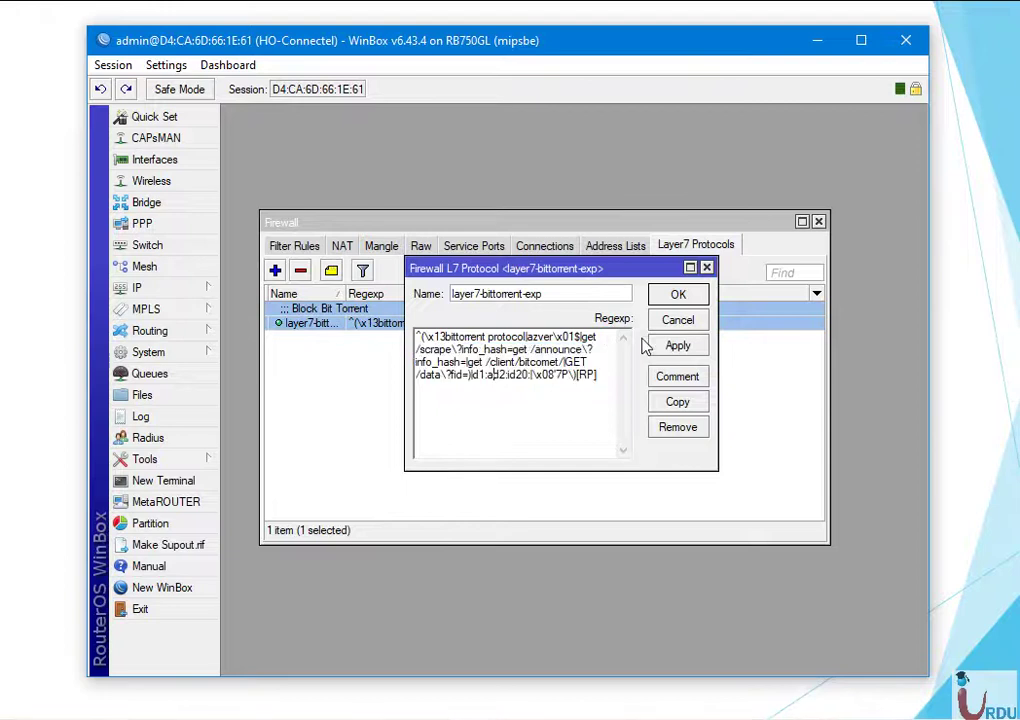
{"action": "left_click", "coordinate": [677, 346]}
{"action": "left_click", "coordinate": [675, 298]}
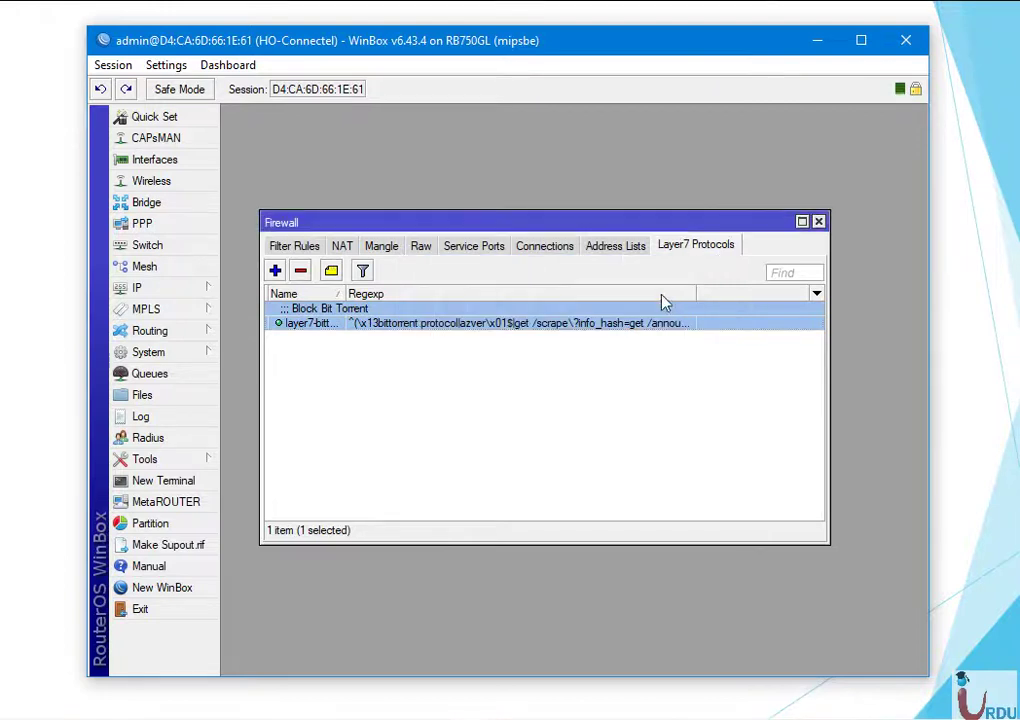
{"action": "left_click", "coordinate": [616, 247]}
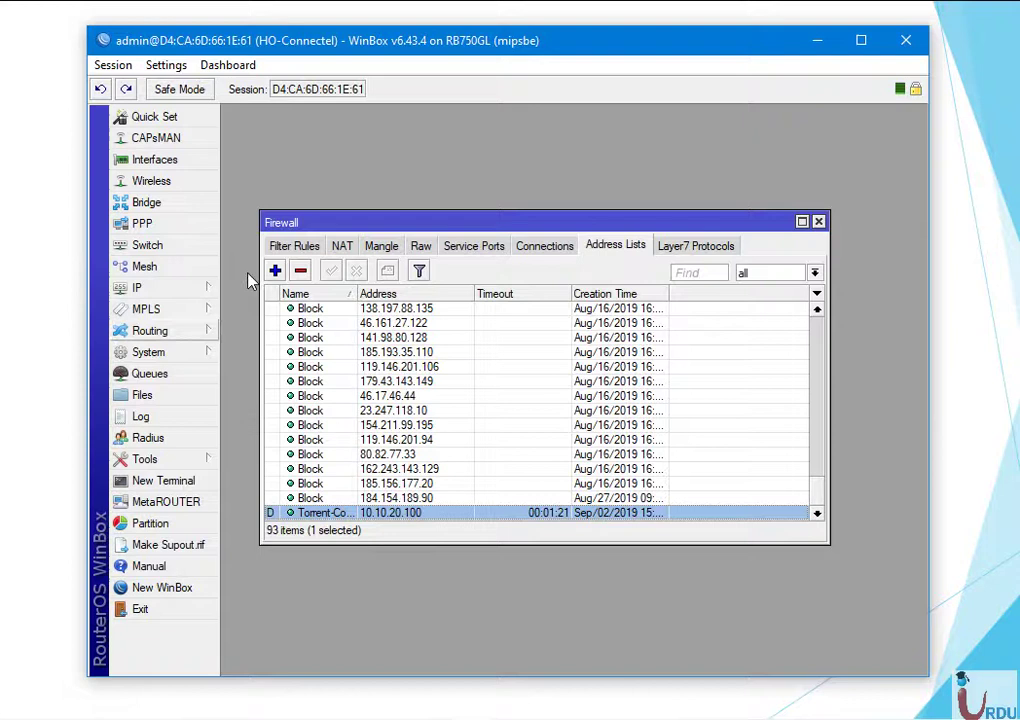
{"action": "left_click", "coordinate": [291, 248]}
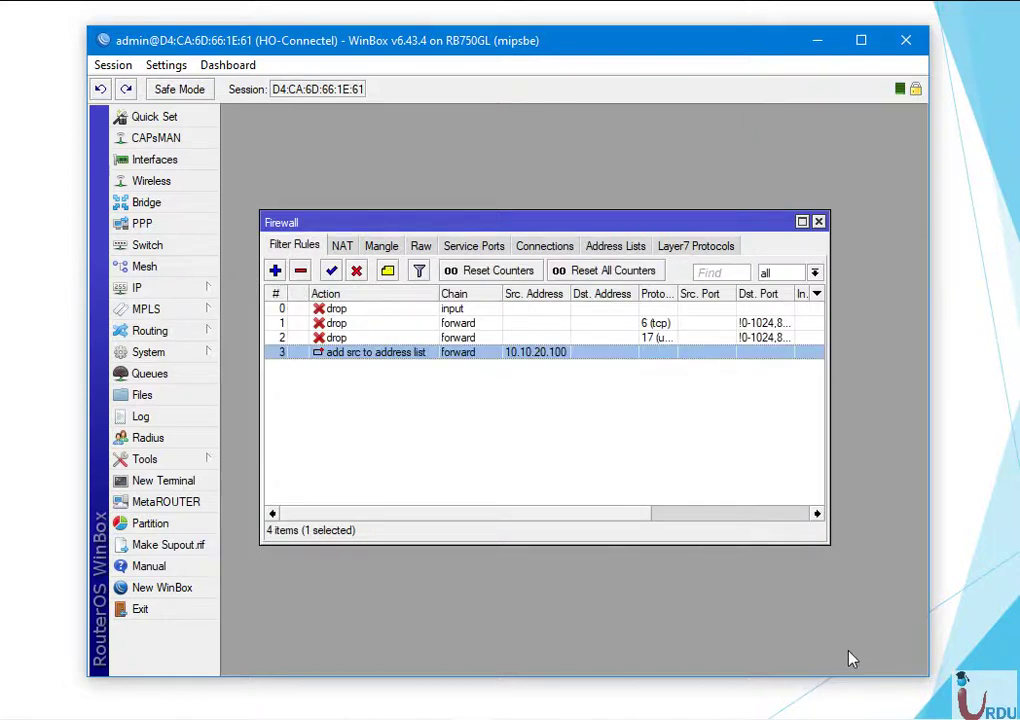
Switch to µTorrent and check the active torrent's download and upload speeds
{"action": "key", "text": "alt+Tab"}
{"action": "key", "text": "alt+Tab"}
{"action": "key", "text": "alt+Tab"}
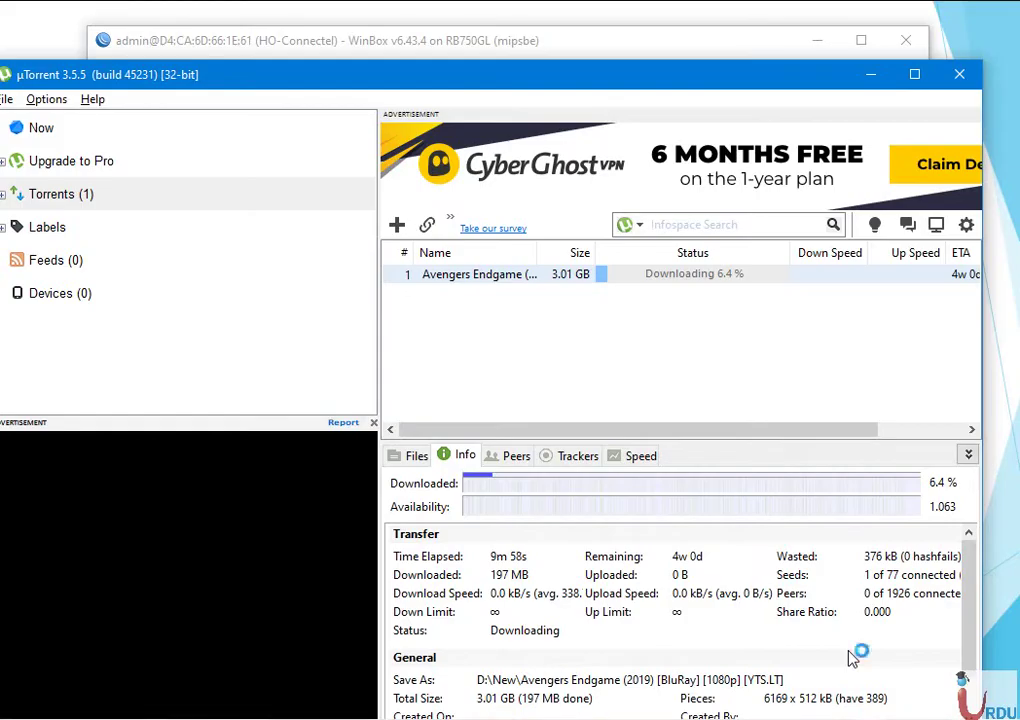
{"action": "left_click_drag", "start_coordinate": [840, 433], "coordinate": [927, 435]}
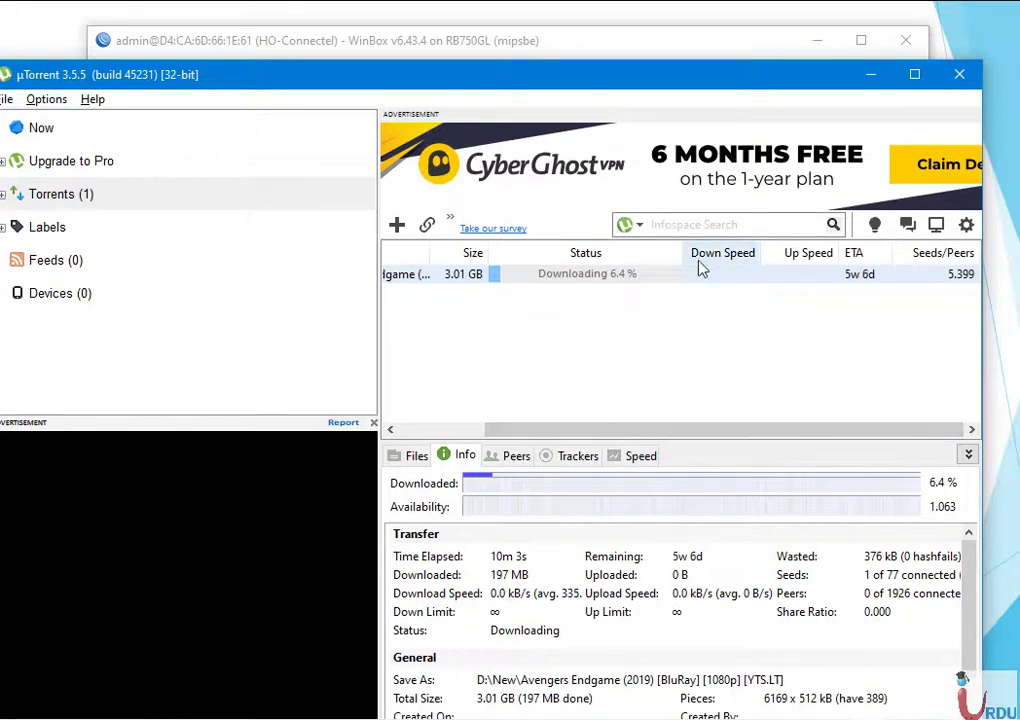
Disable the tcp and udp forward drop rules and the add-src-to-address-list rule in WinBox, and recheck the torrent's speed in µTorrent
{"action": "left_click", "coordinate": [644, 52]}
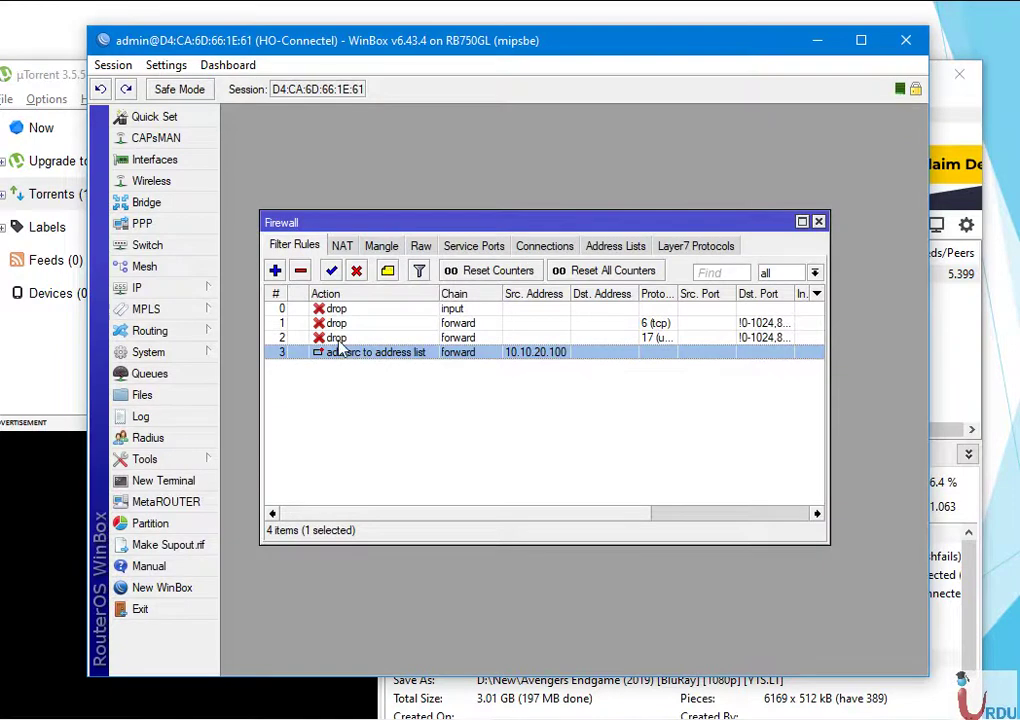
{"action": "key", "text": "shift+Up"}
{"action": "key", "text": "shift+Up"}
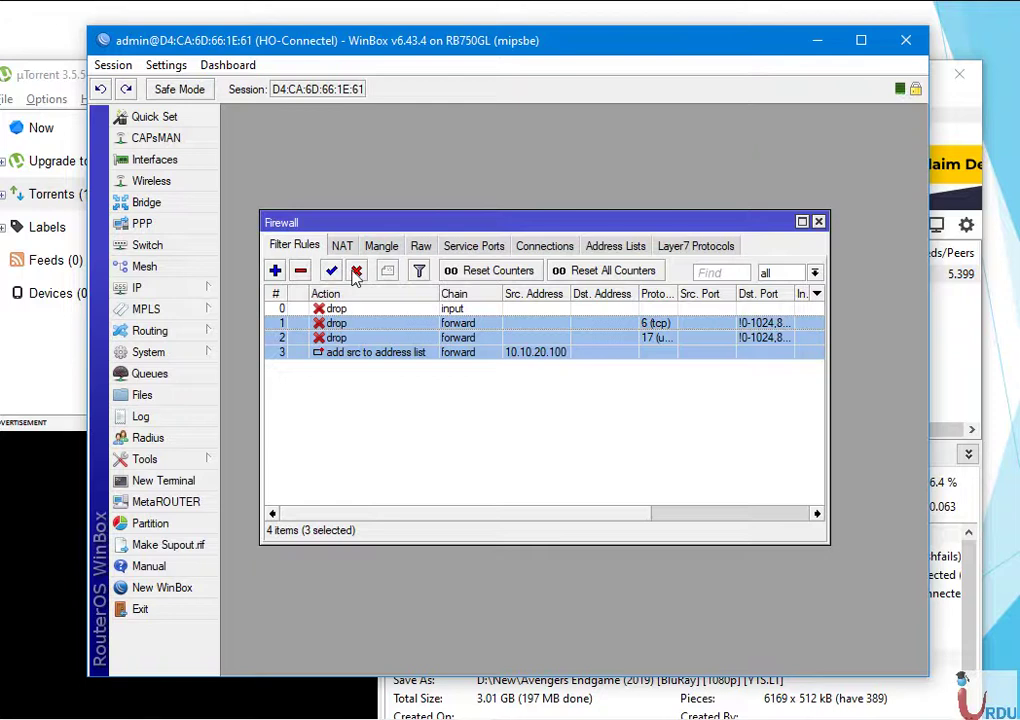
{"action": "left_click", "coordinate": [356, 273]}
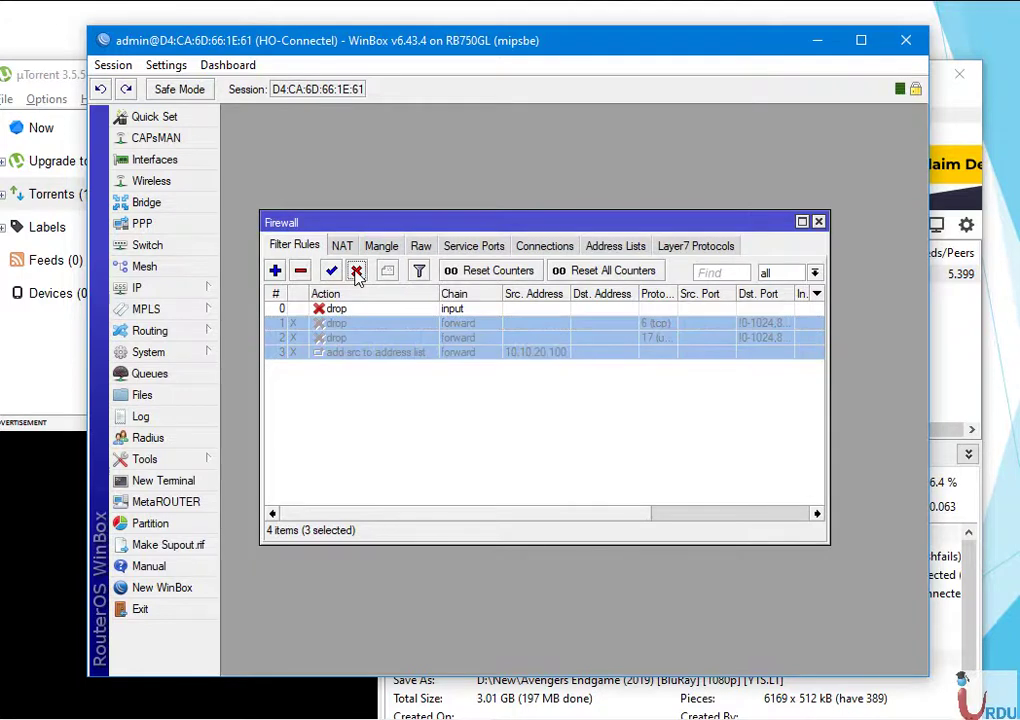
{"action": "left_click", "coordinate": [962, 123]}
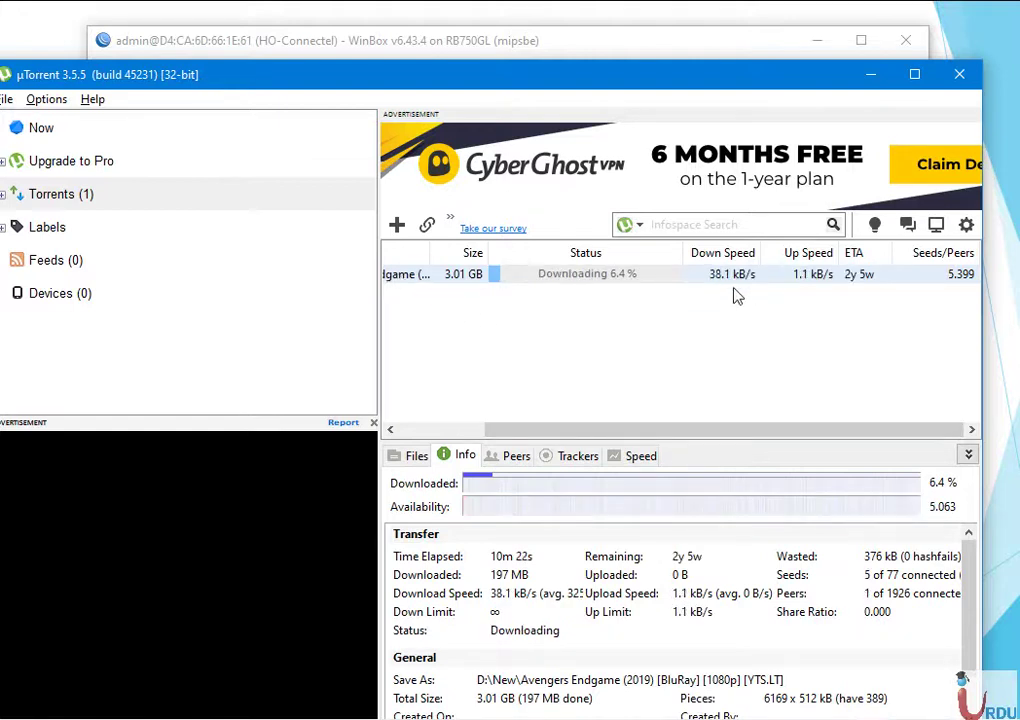
{"action": "left_click", "coordinate": [868, 75]}
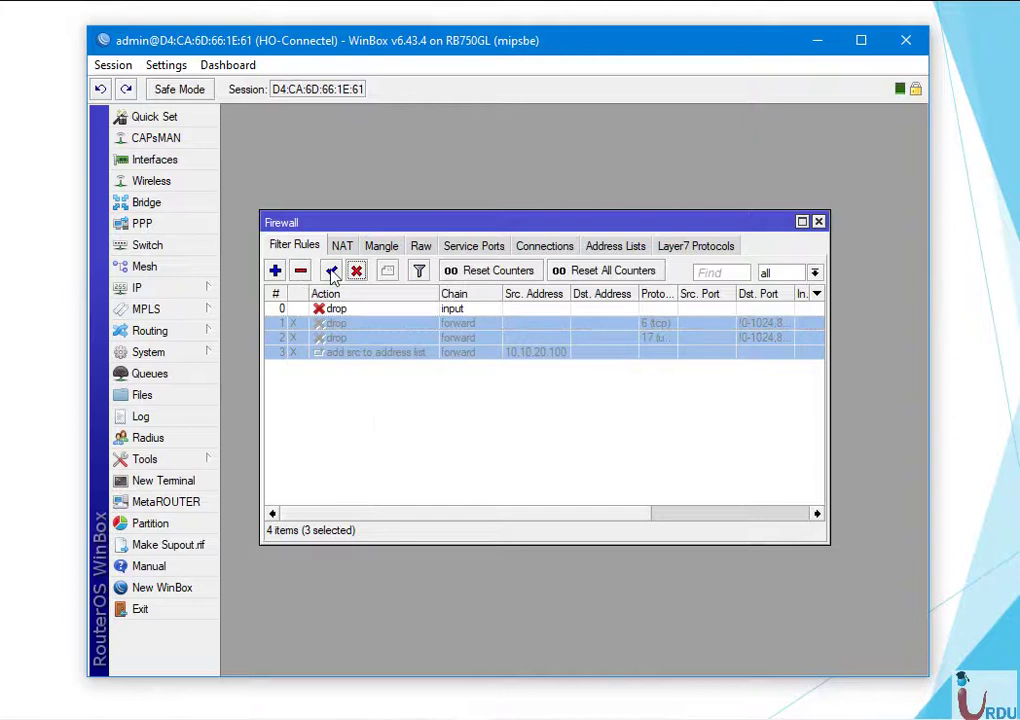
Look over the address lists and layer7 protocols once more, and close the Firewall window
{"action": "left_click", "coordinate": [633, 252]}
{"action": "left_click", "coordinate": [680, 248]}
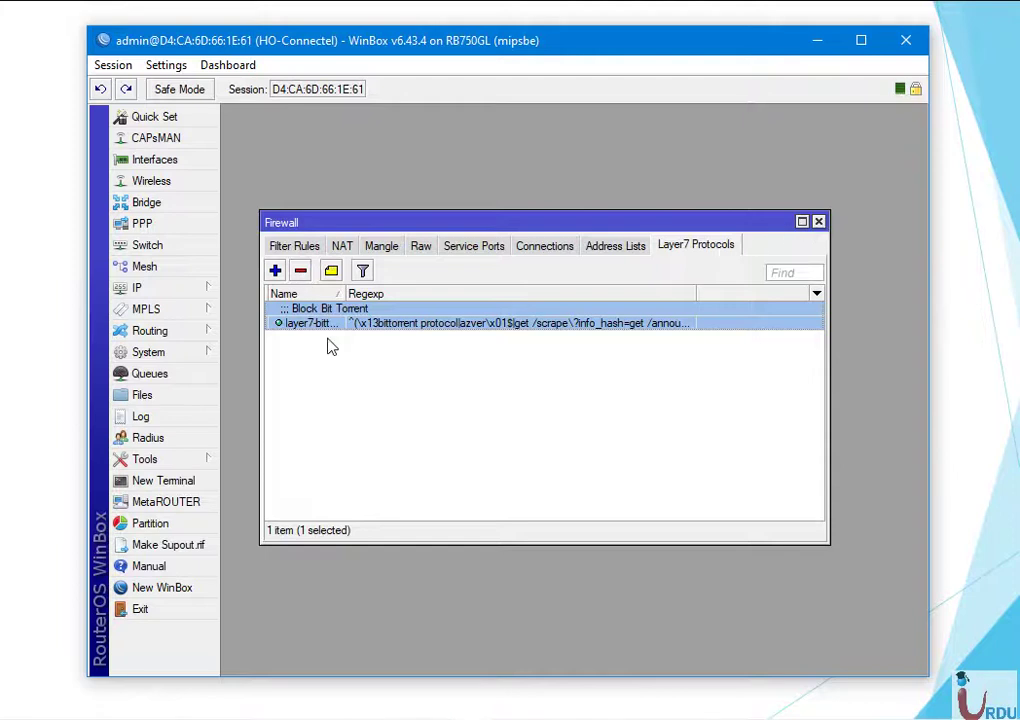
{"action": "left_click", "coordinate": [820, 222]}
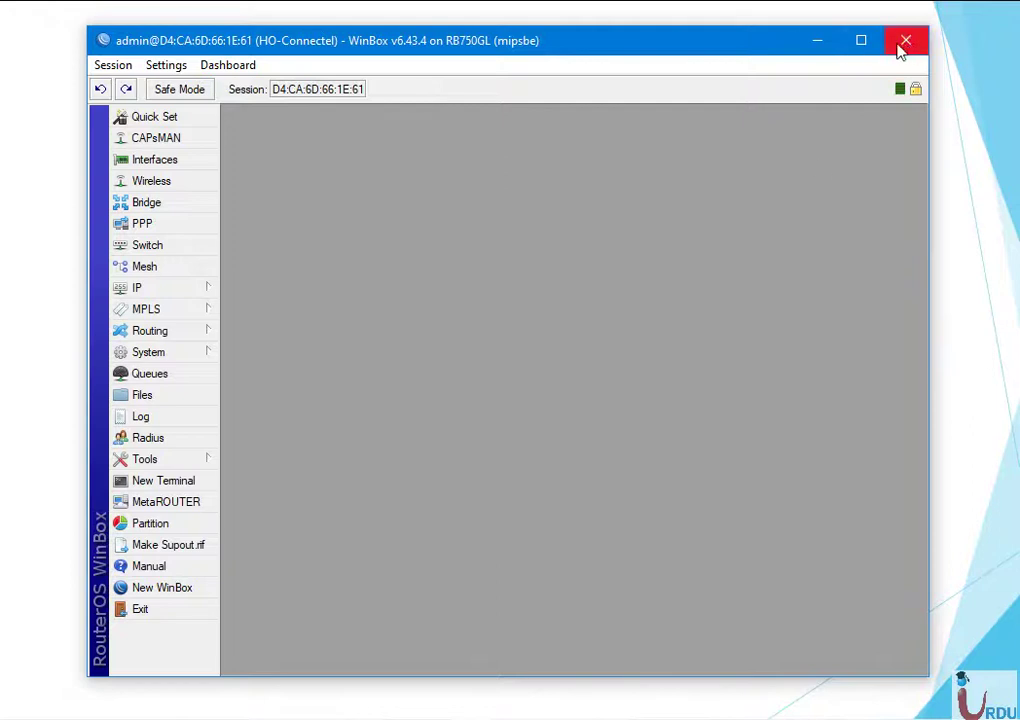